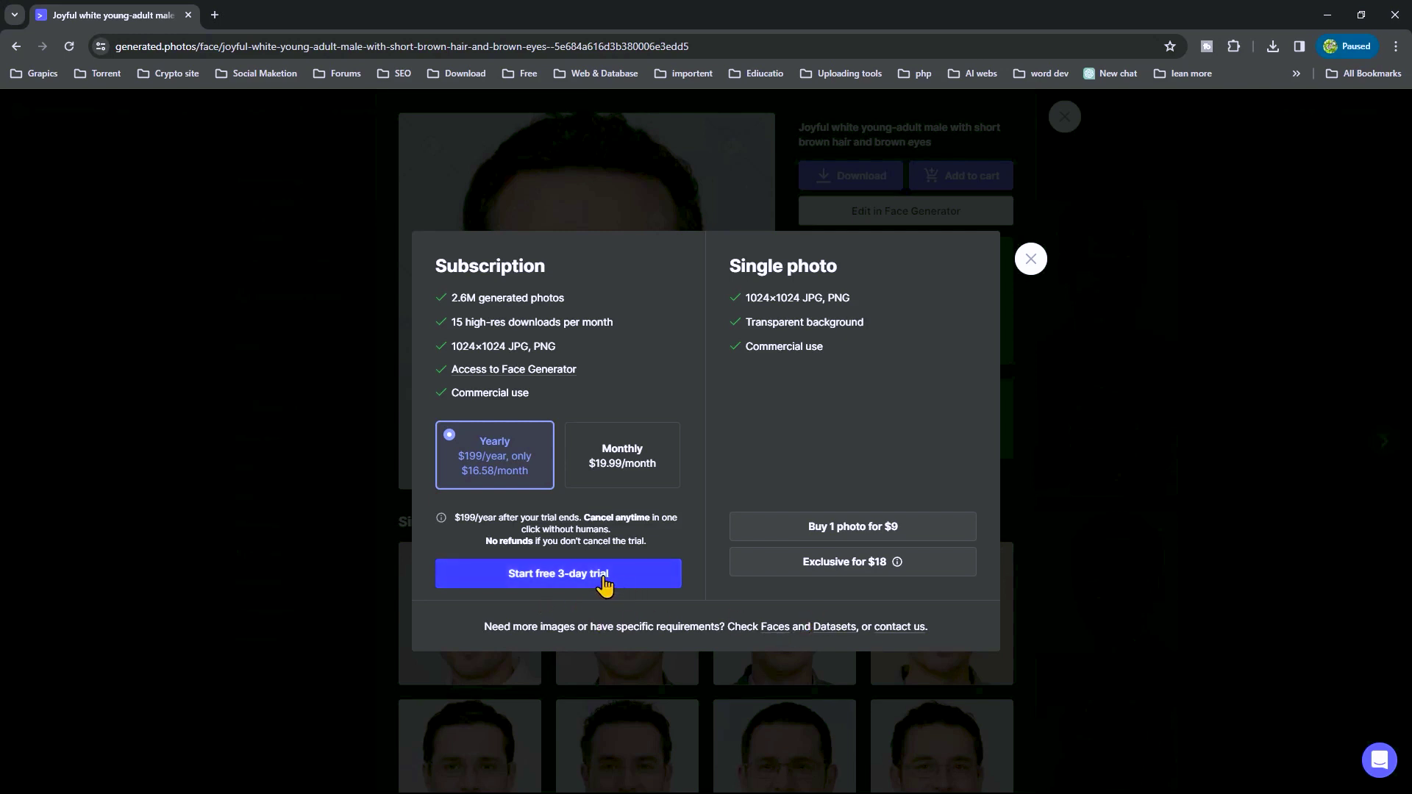
Step: Dismiss the subscription offer and open a similar generated photo of a smiling, dark-haired man wearing glasses
left_click(1031, 262)
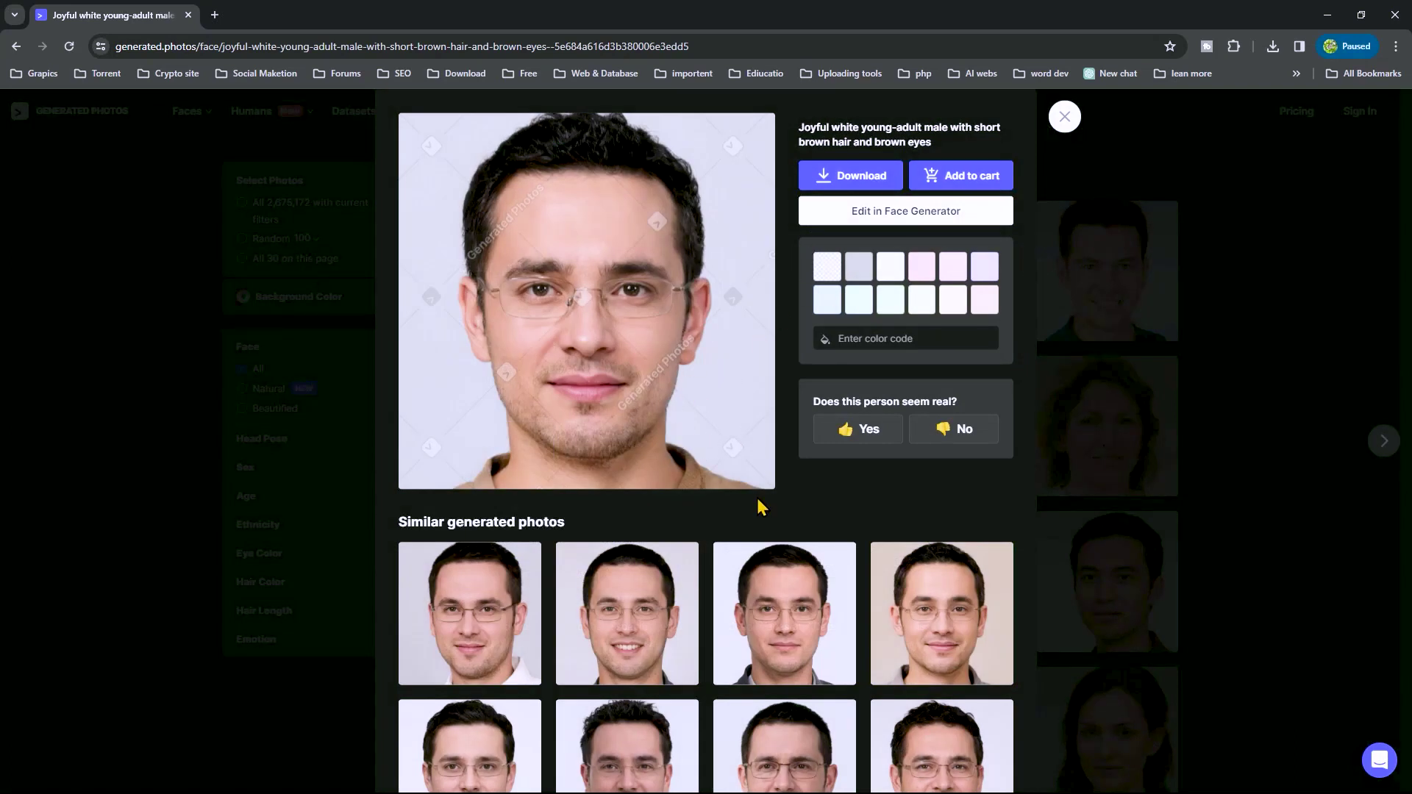
scroll(759, 500, "down", 5)
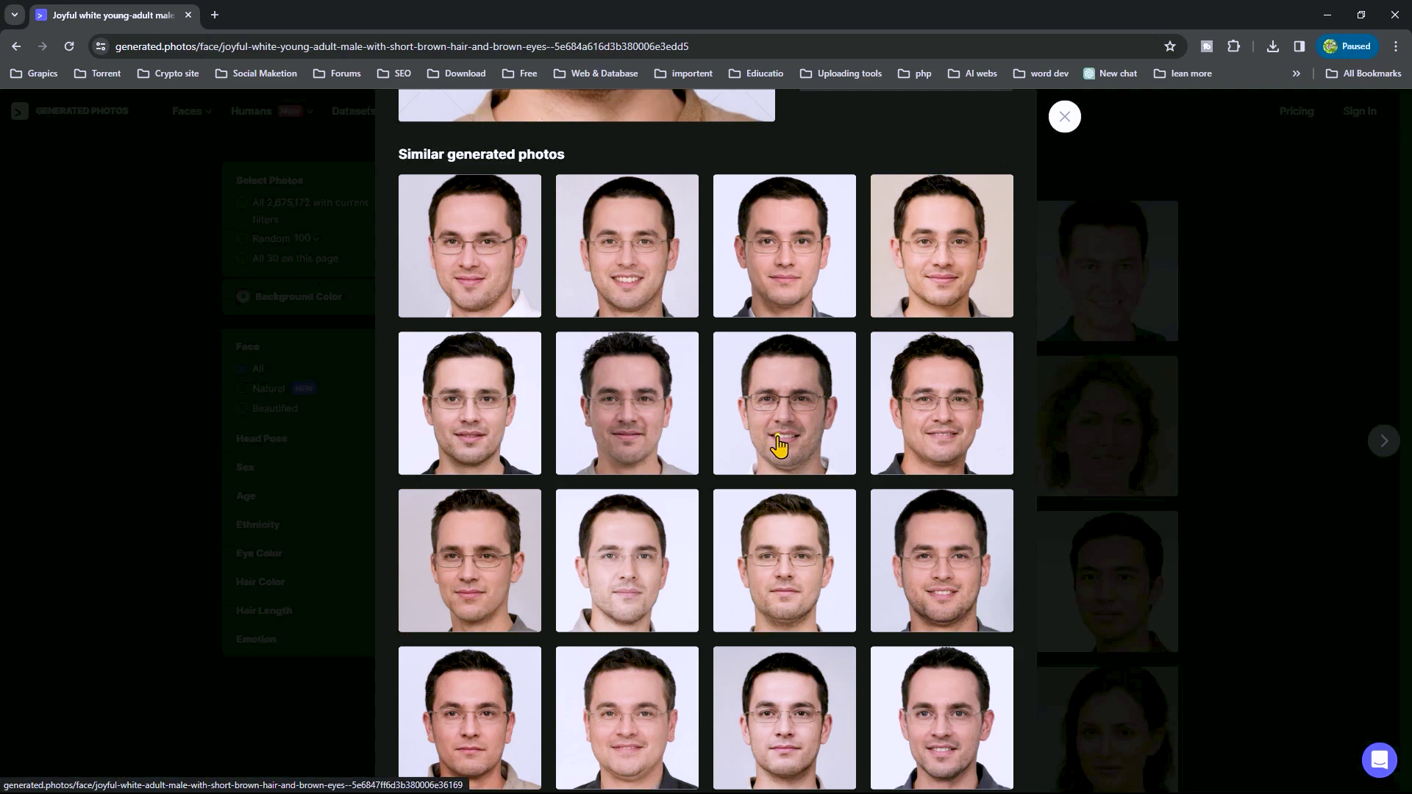
left_click(778, 445)
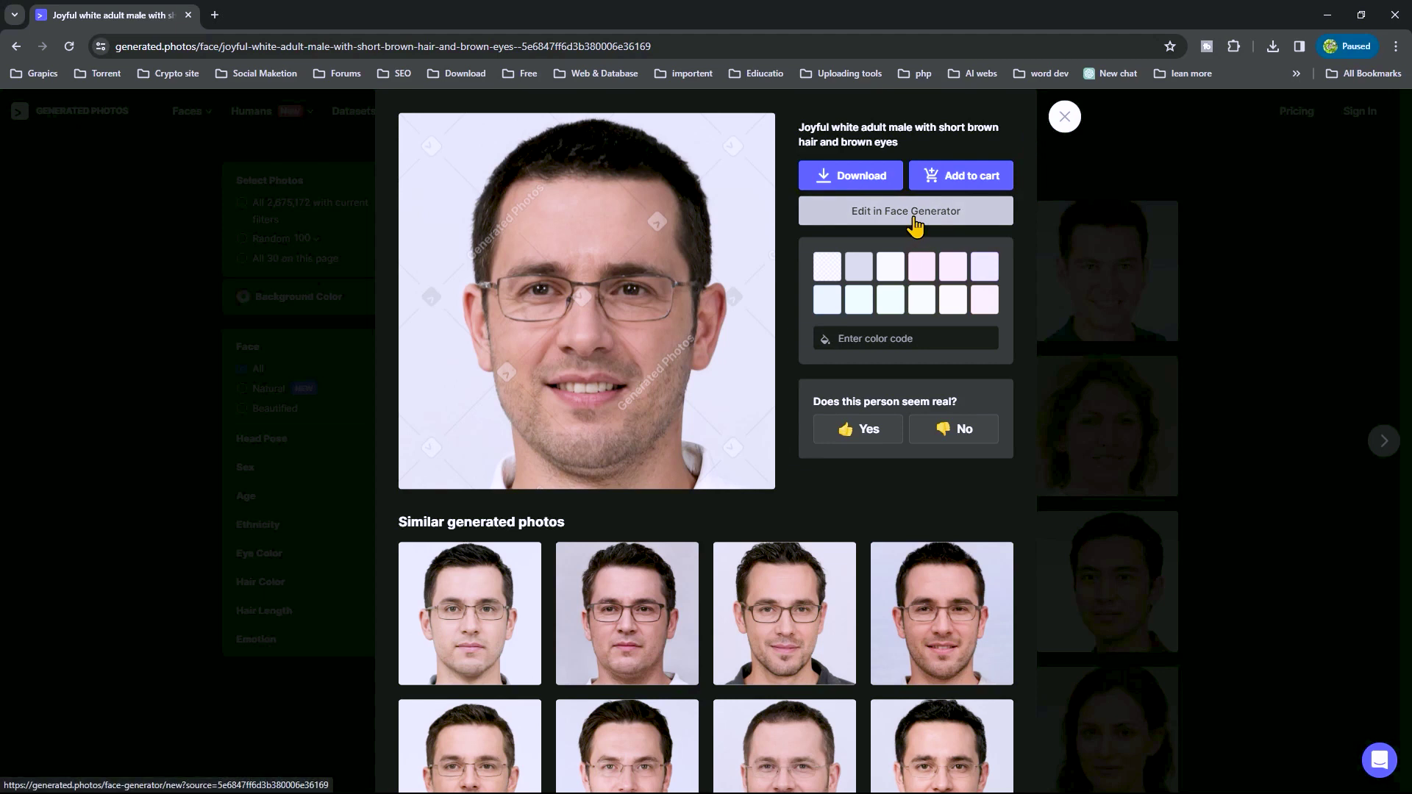
Step: Open the man's photo in Face Generator to view its editing page, and close that page again
left_click(915, 214)
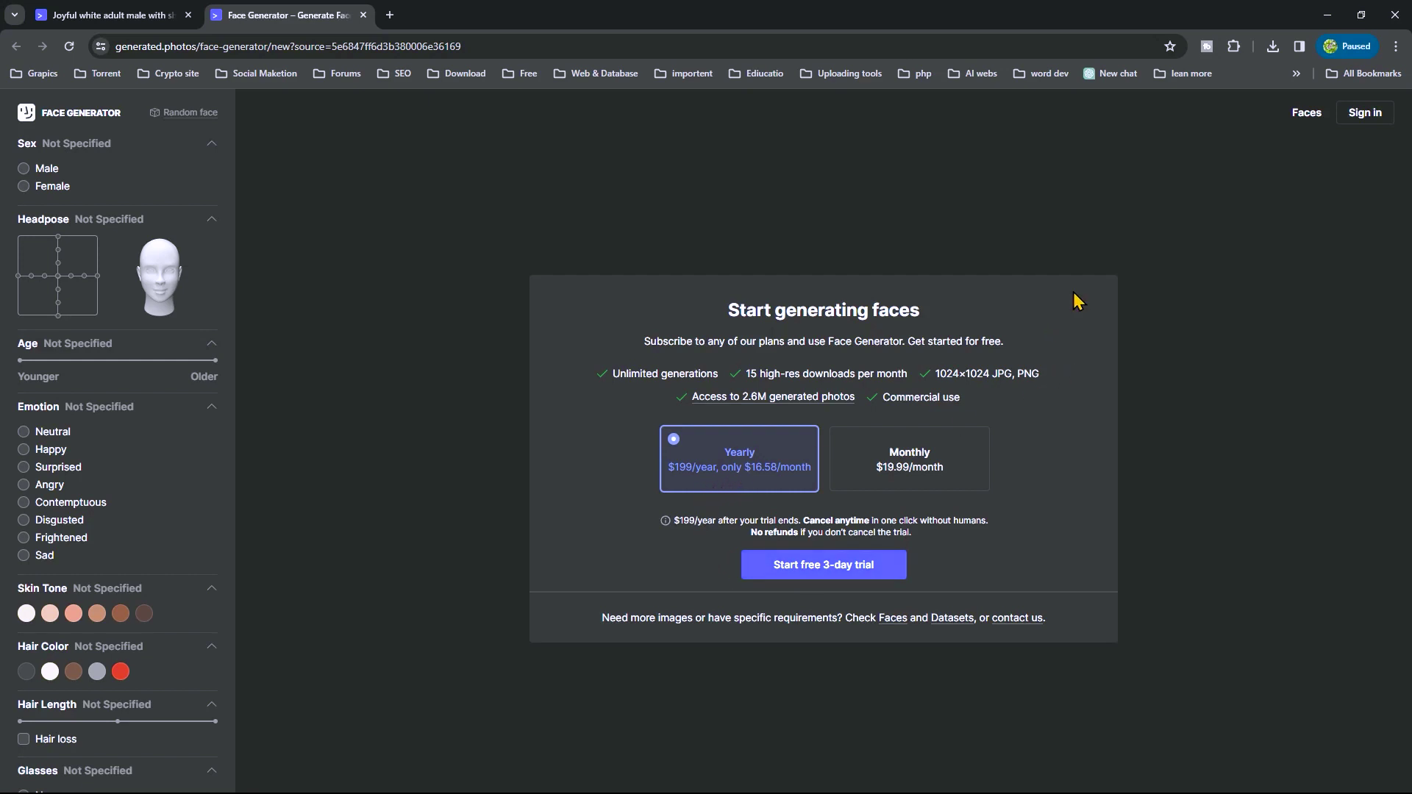
left_click(360, 15)
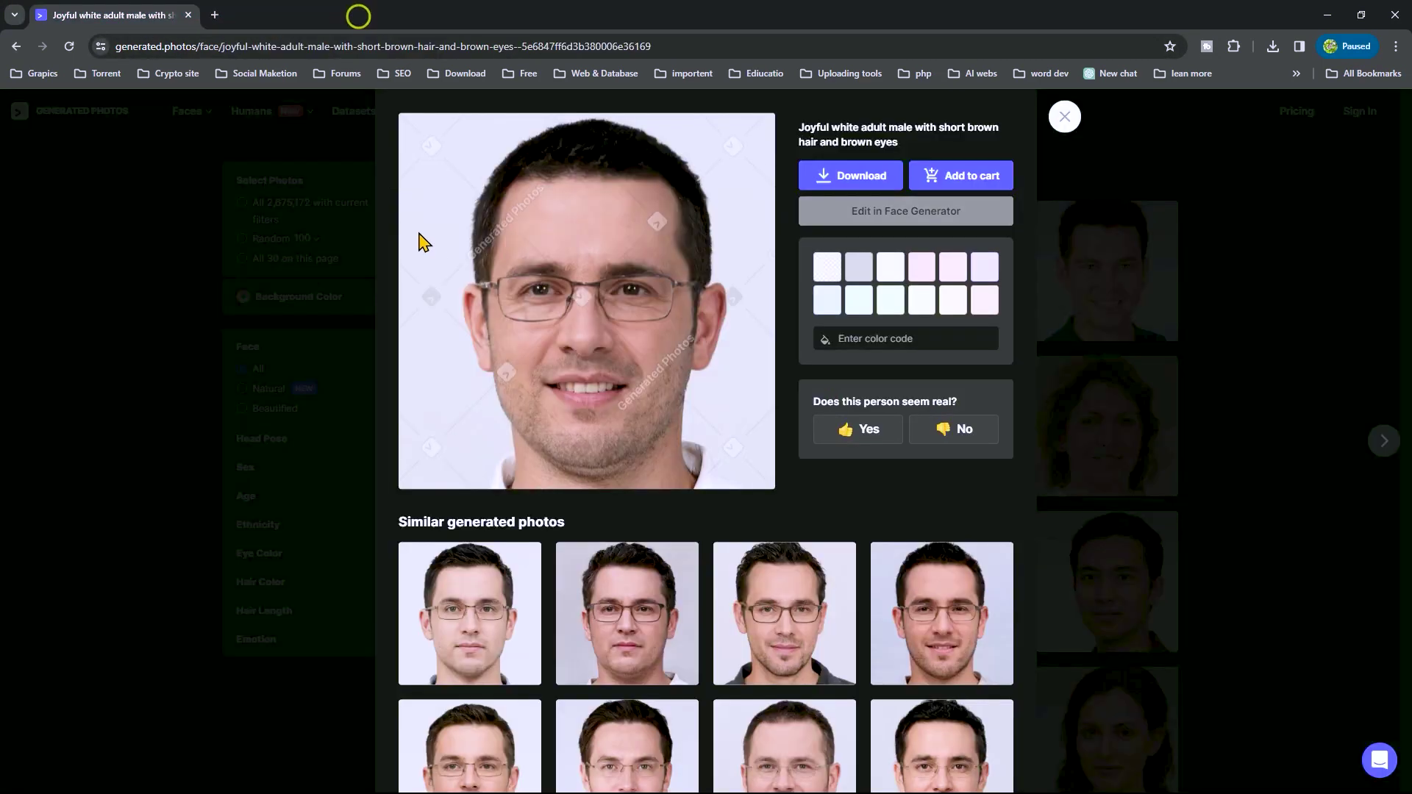
Step: Close the face photo and go to the free Human Generator page
left_click(1066, 112)
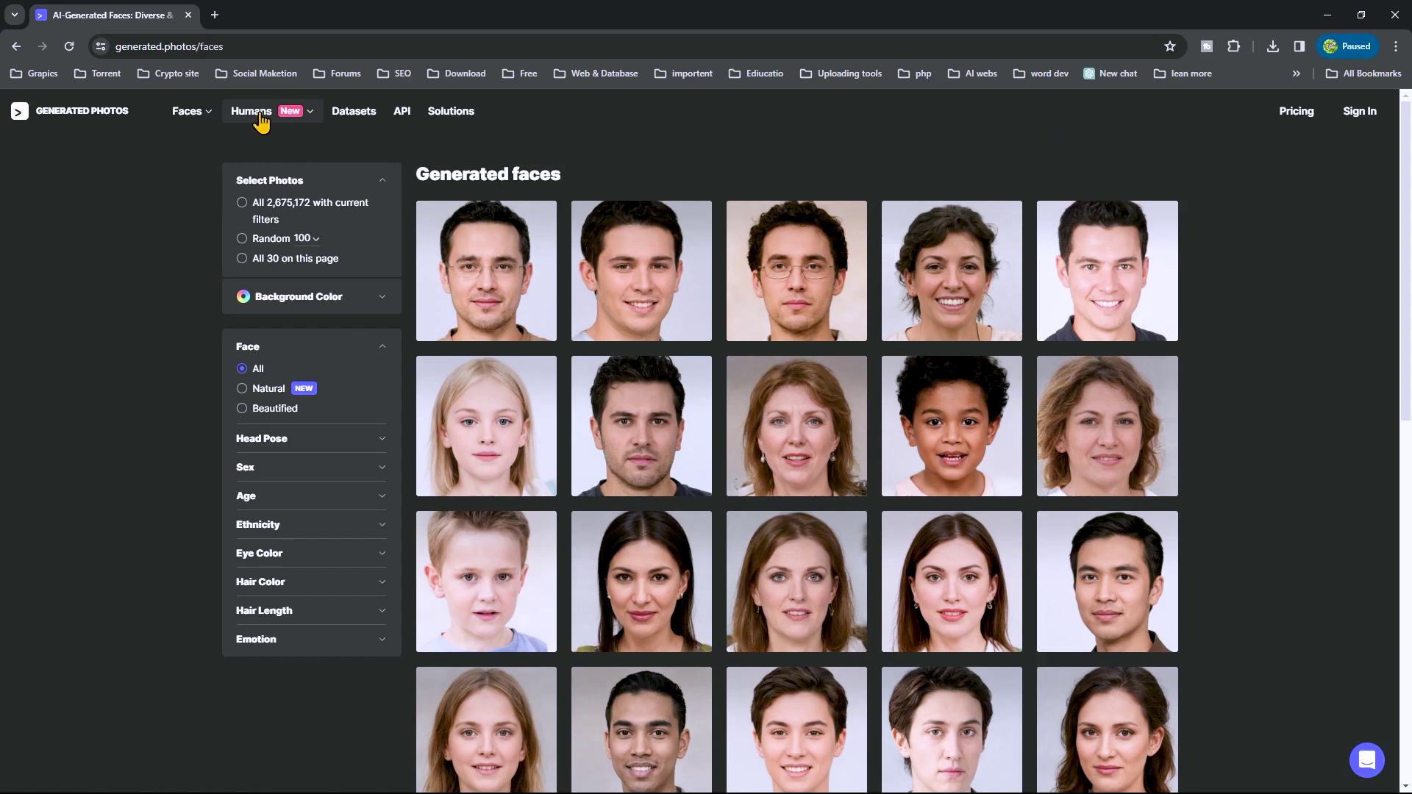
mouse_move(261, 122)
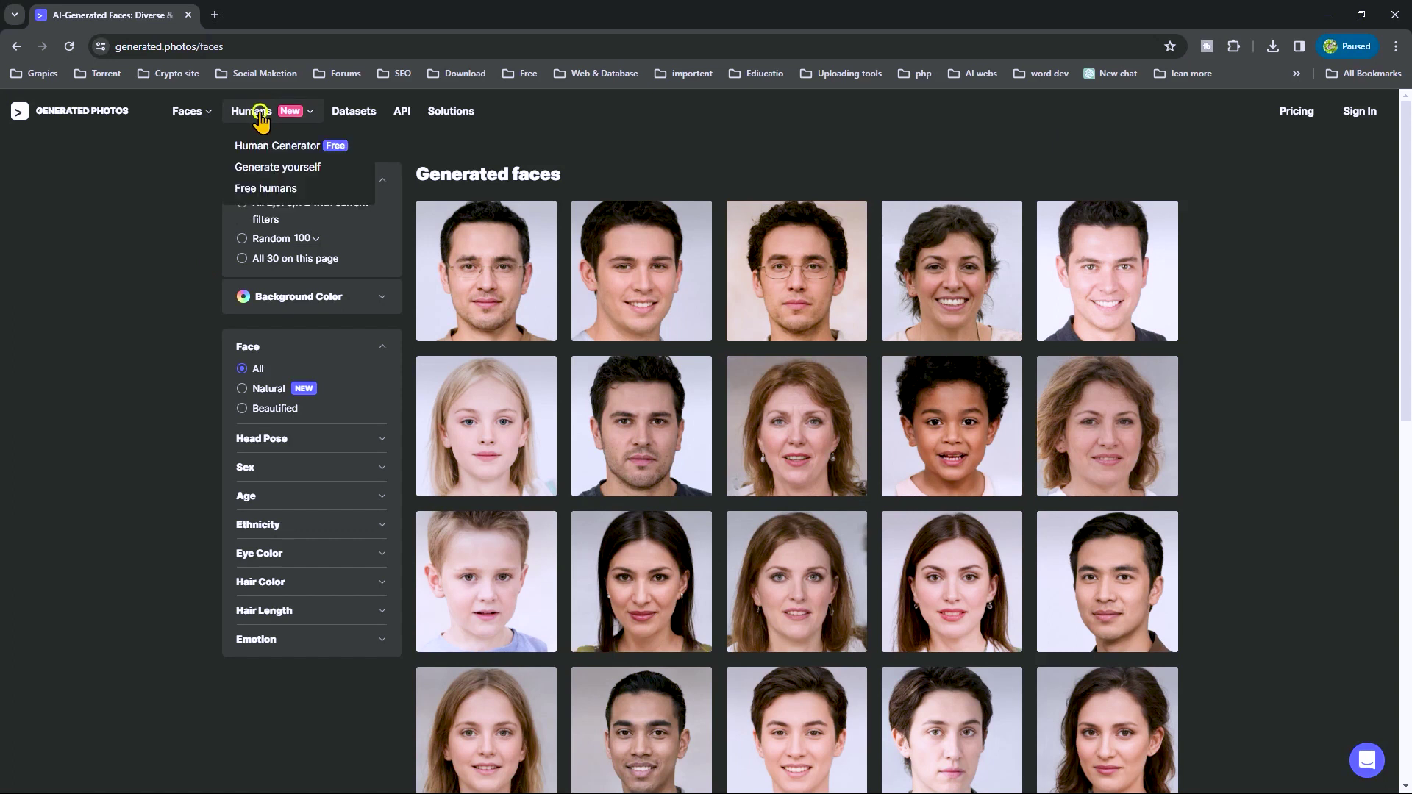
left_click(265, 151)
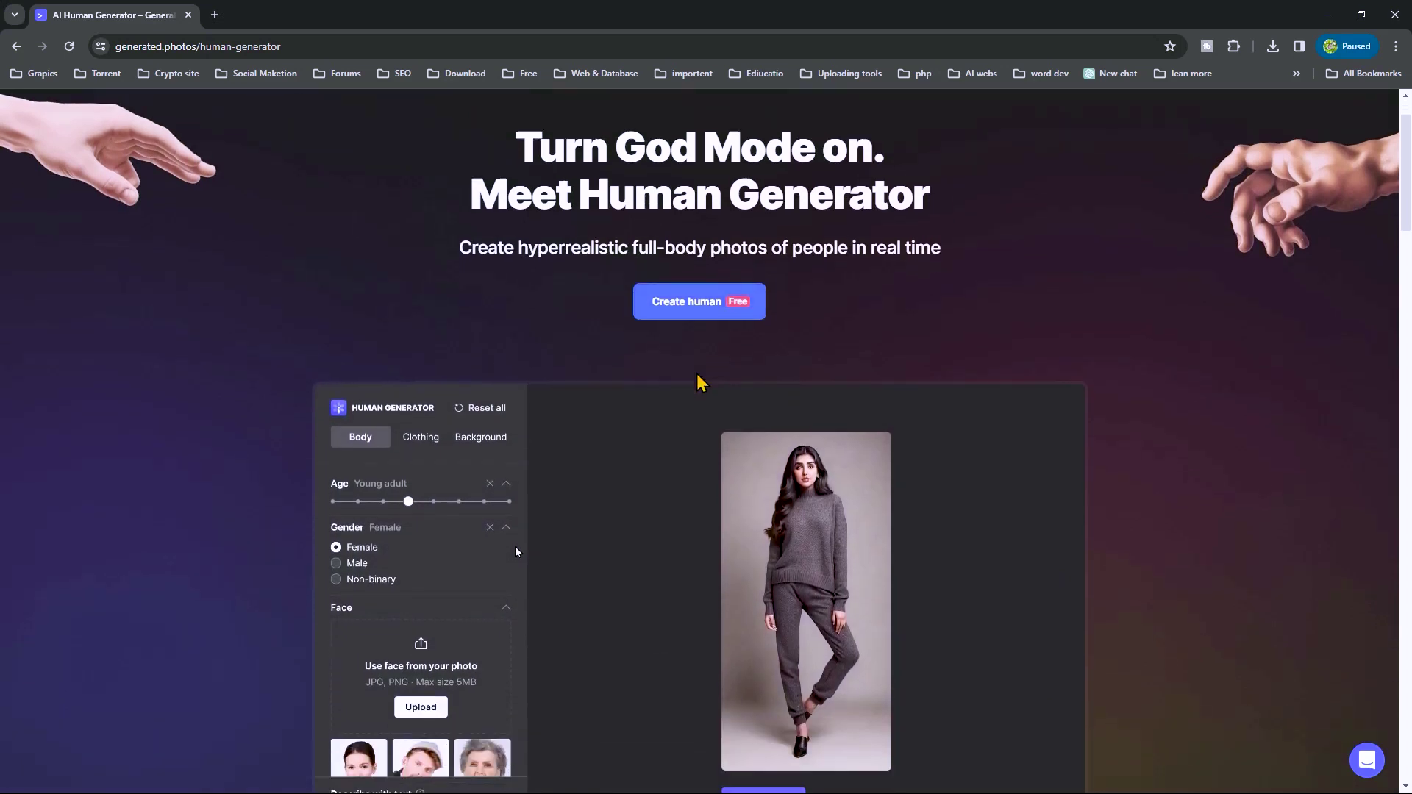
Step: Examine the Human Generator landing page, including its demo and its feature overview
scroll(698, 383, "down", 4)
scroll(514, 350, "down", 3)
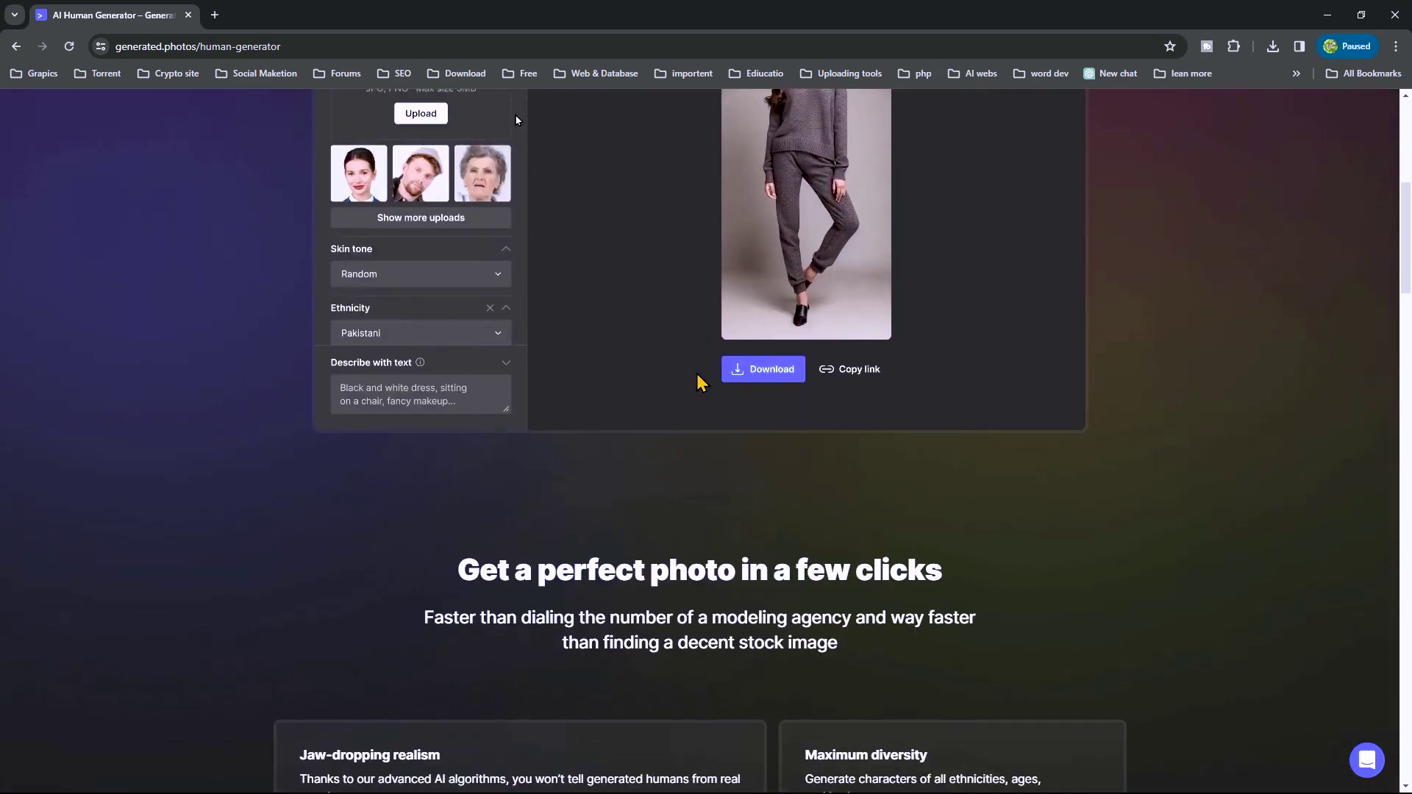
scroll(515, 113, "up", 3)
scroll(504, 346, "down", 2)
left_click(493, 190)
scroll(697, 375, "down", 9)
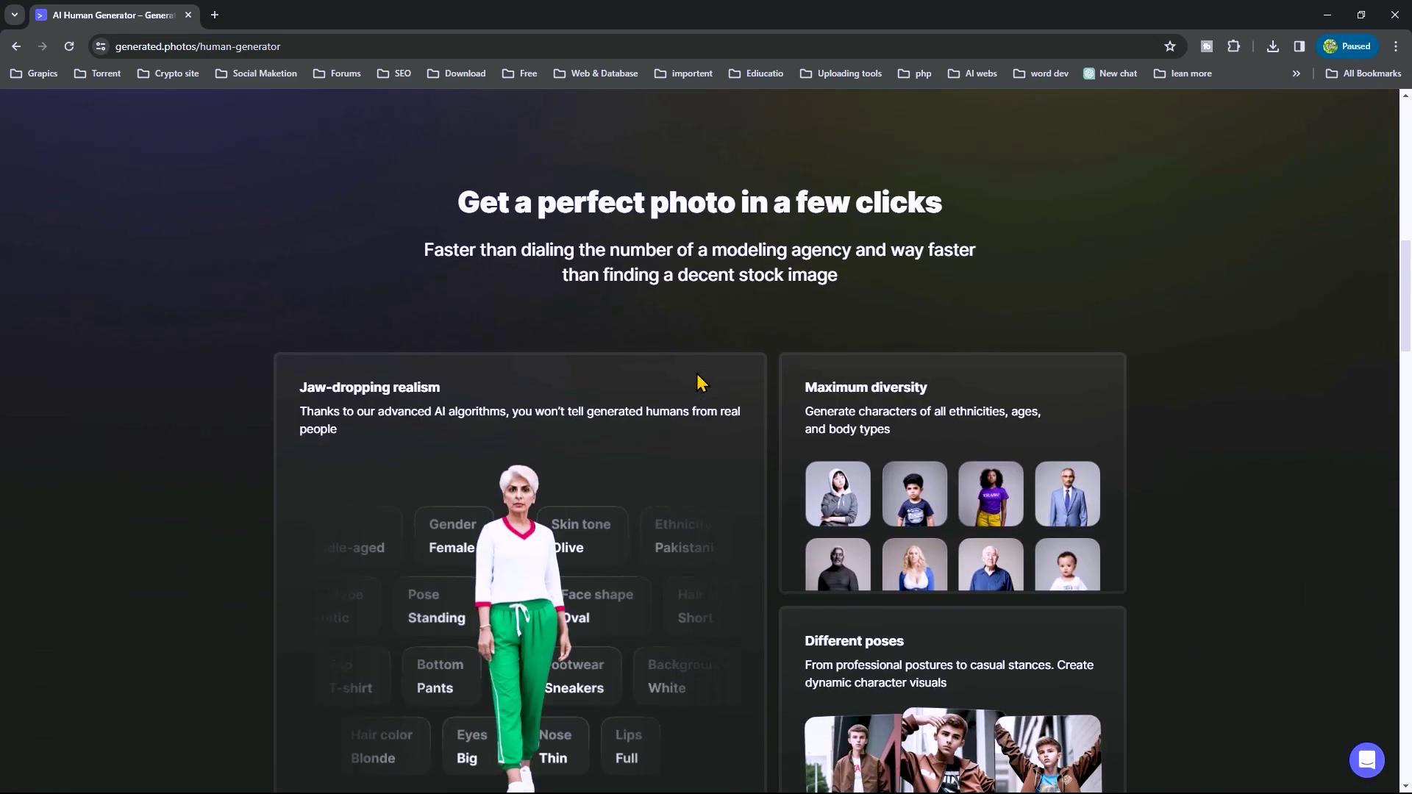
scroll(697, 375, "down", 4)
scroll(697, 375, "up", 8)
scroll(697, 383, "up", 12)
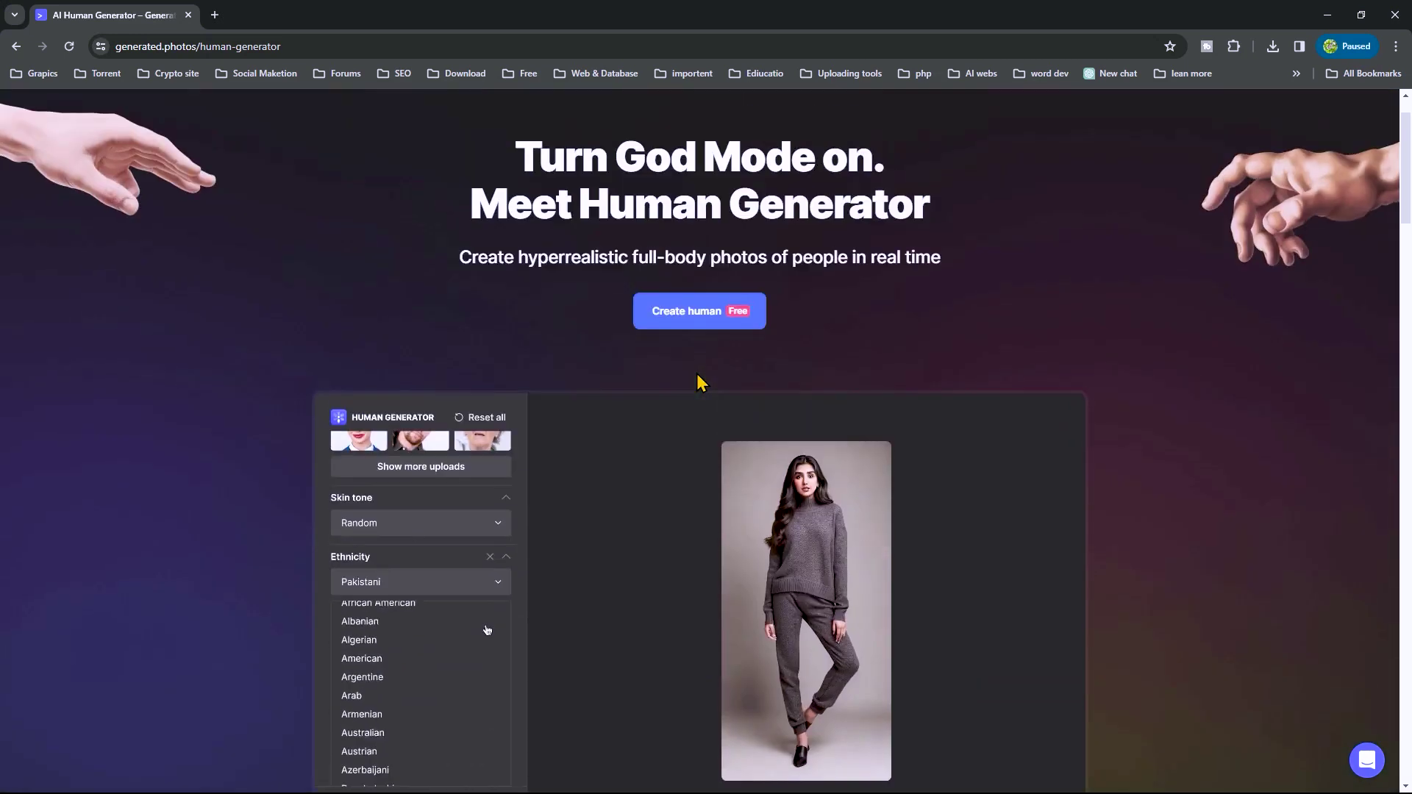
Step: Start creating a human and load the human template of the Ken-style male doll in a blue shirt, black tie and pink trousers
left_click(688, 387)
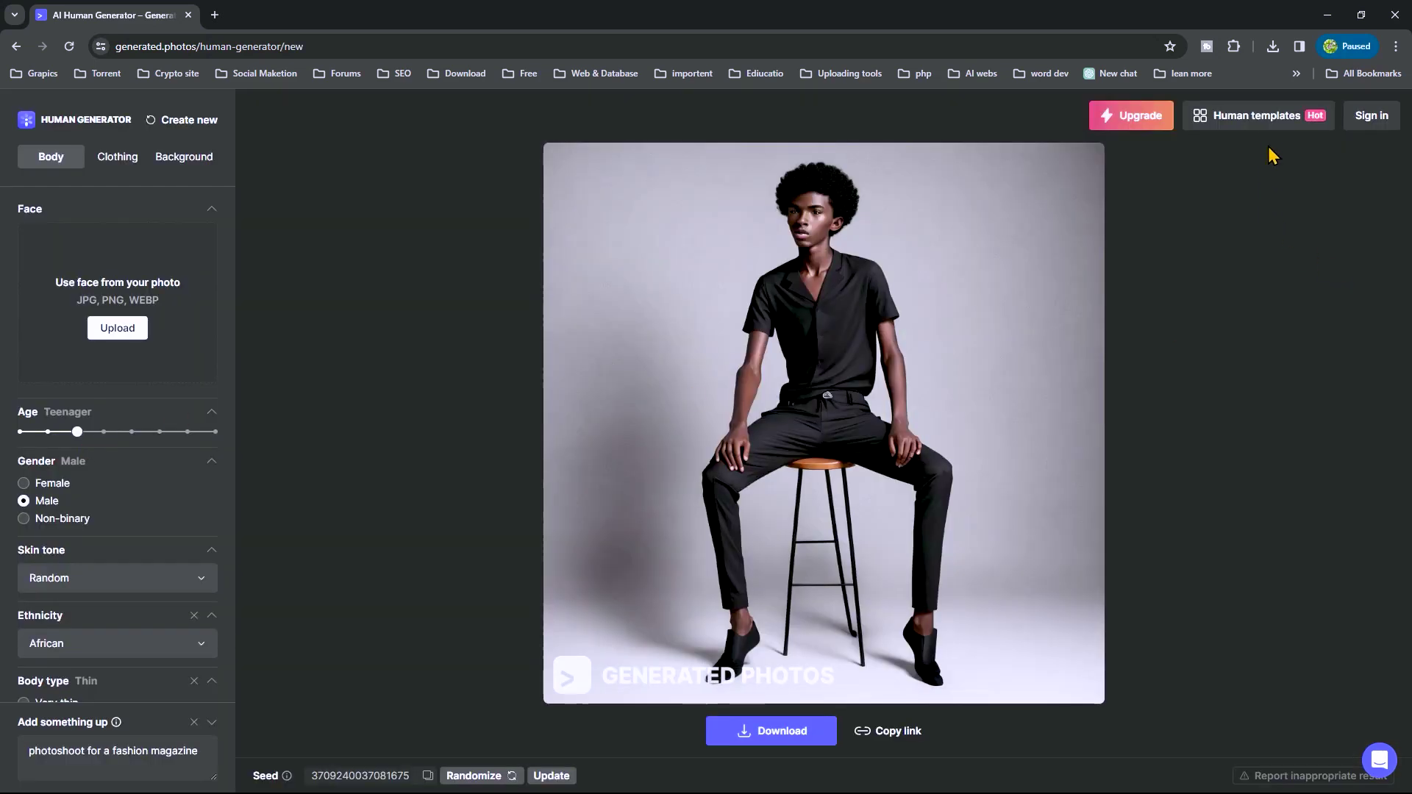
left_click(1261, 122)
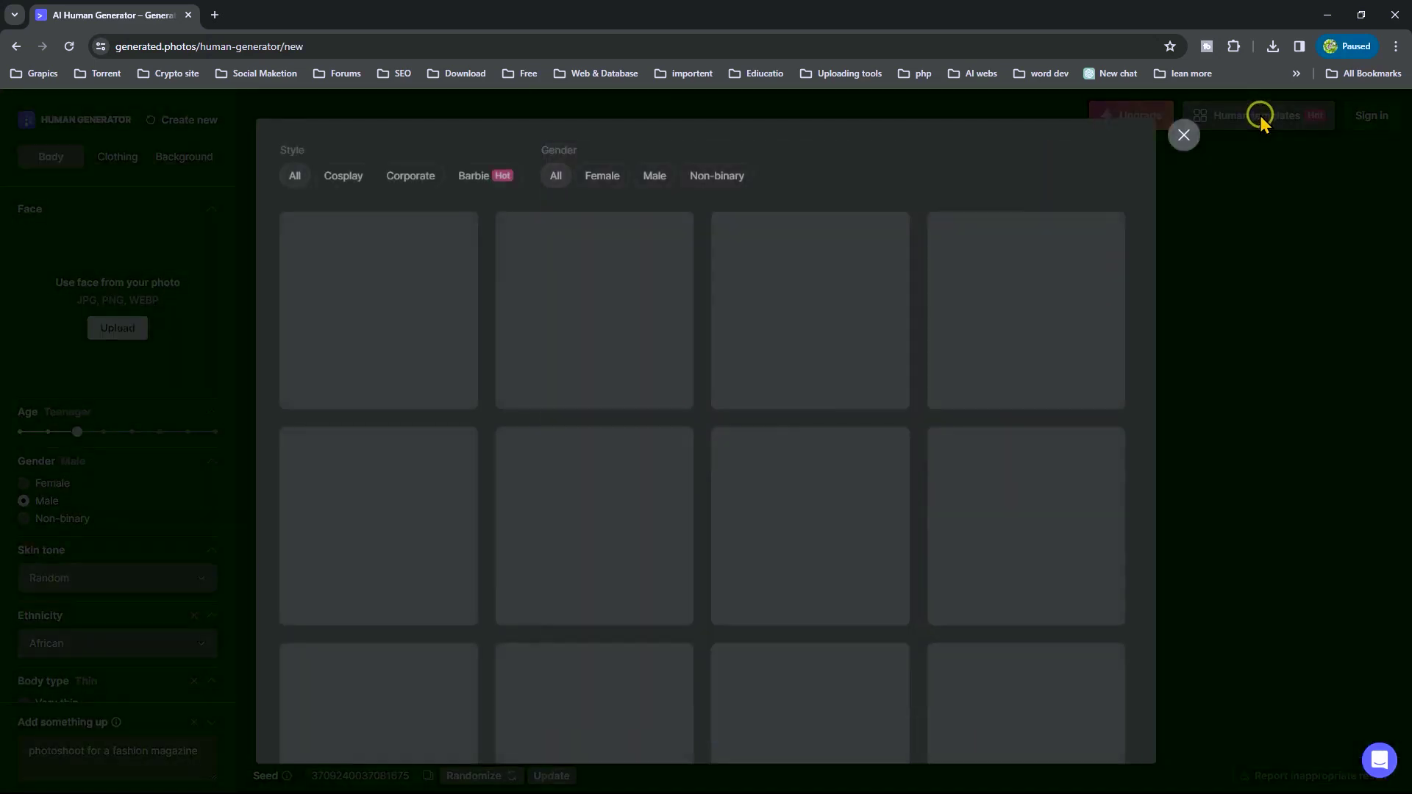
scroll(918, 400, "down", 2)
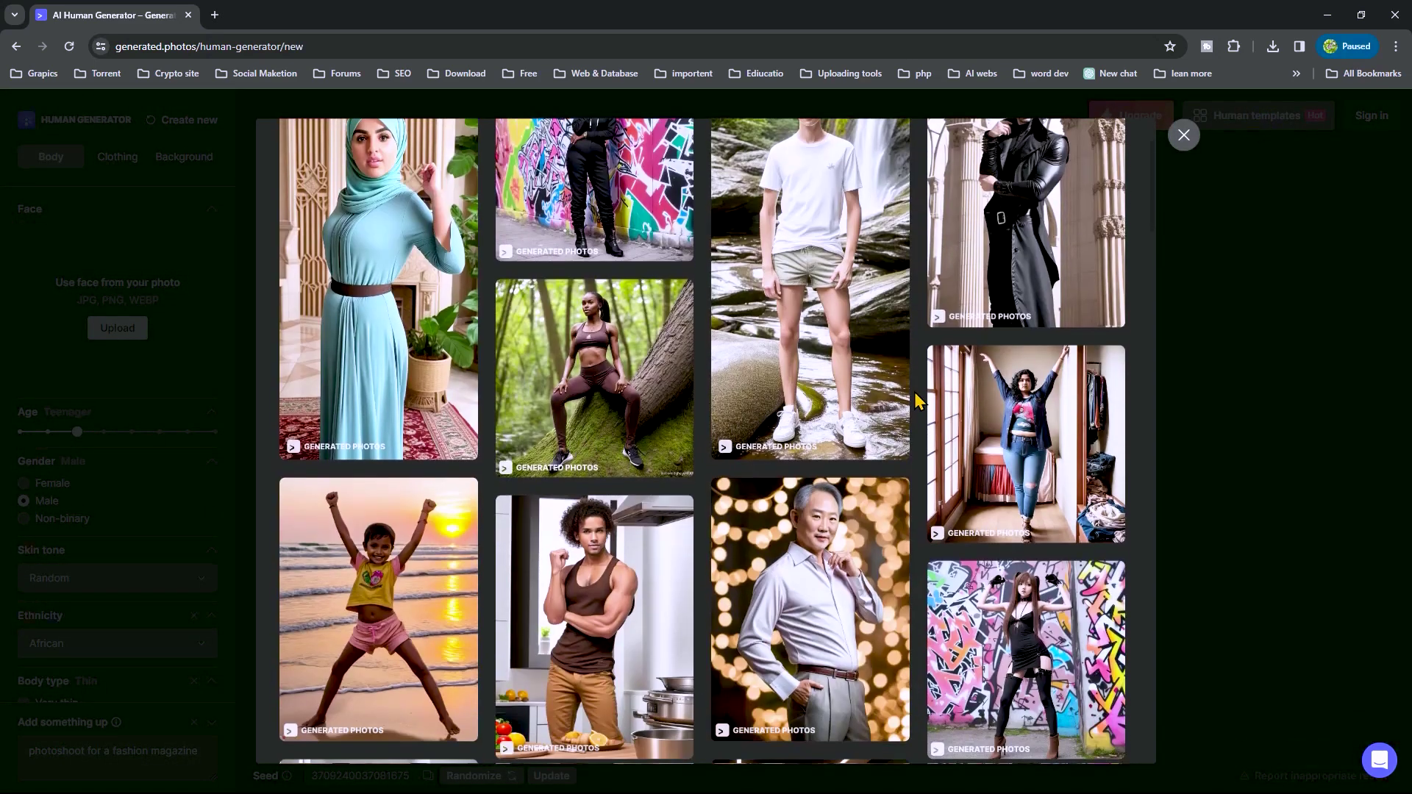
scroll(917, 401, "down", 4)
scroll(918, 401, "down", 6)
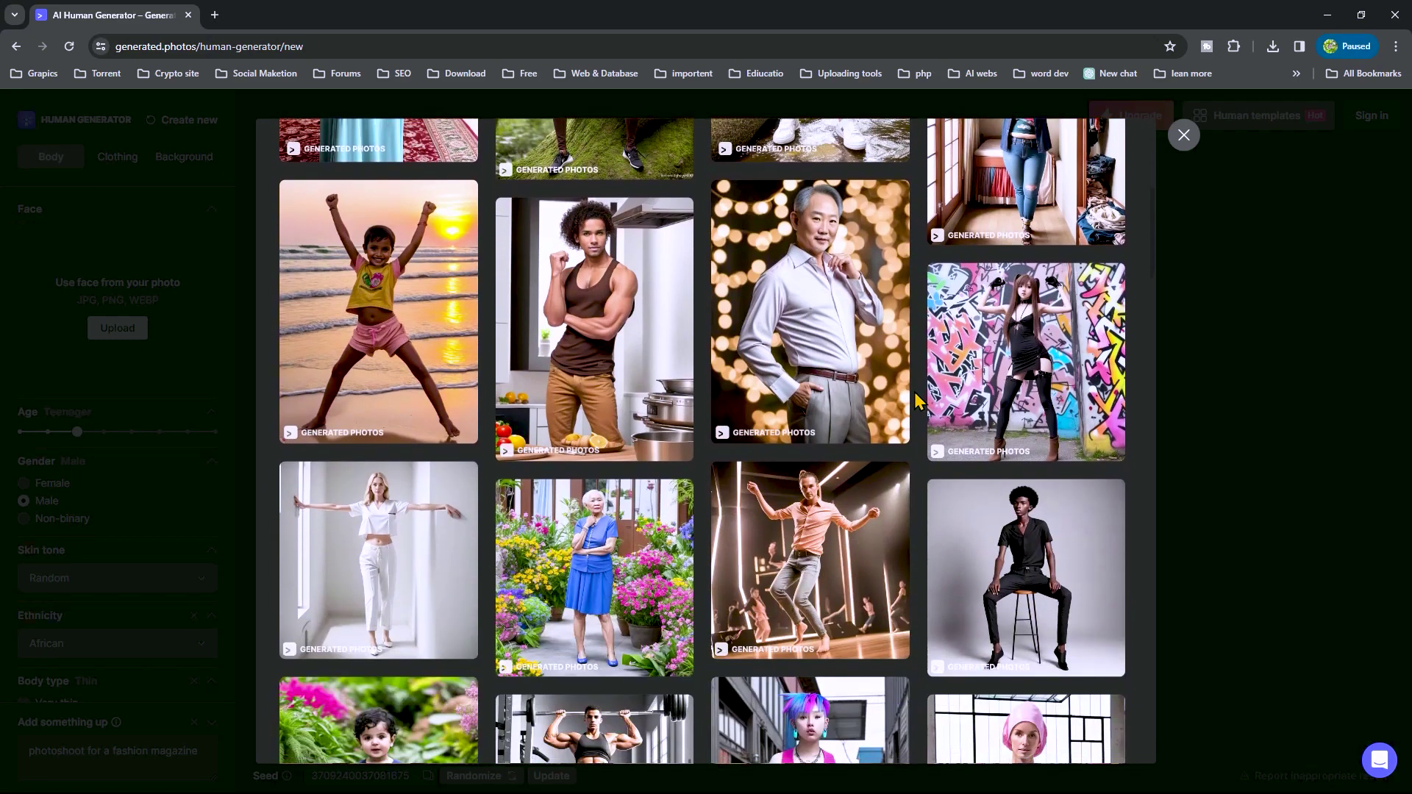
scroll(917, 401, "down", 10)
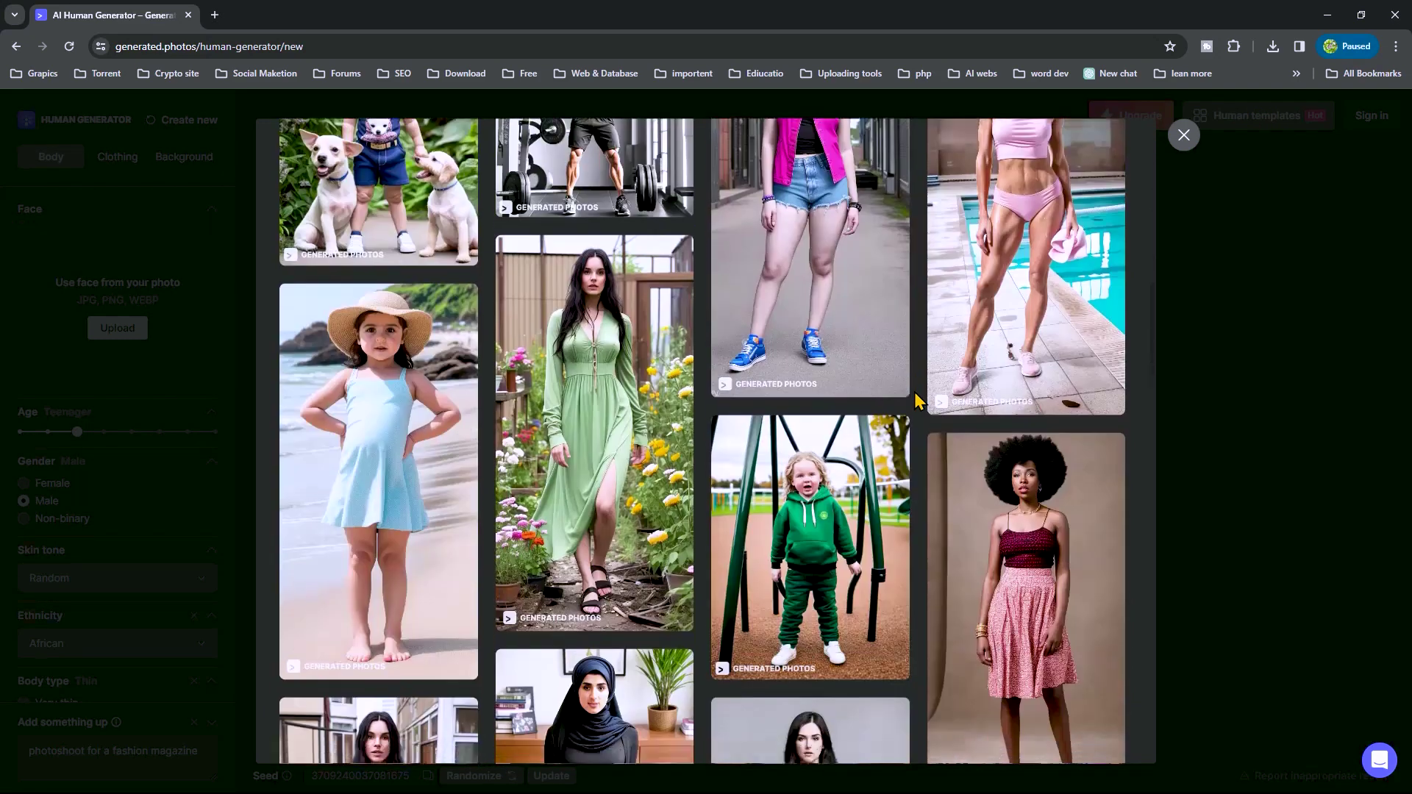
scroll(918, 401, "down", 9)
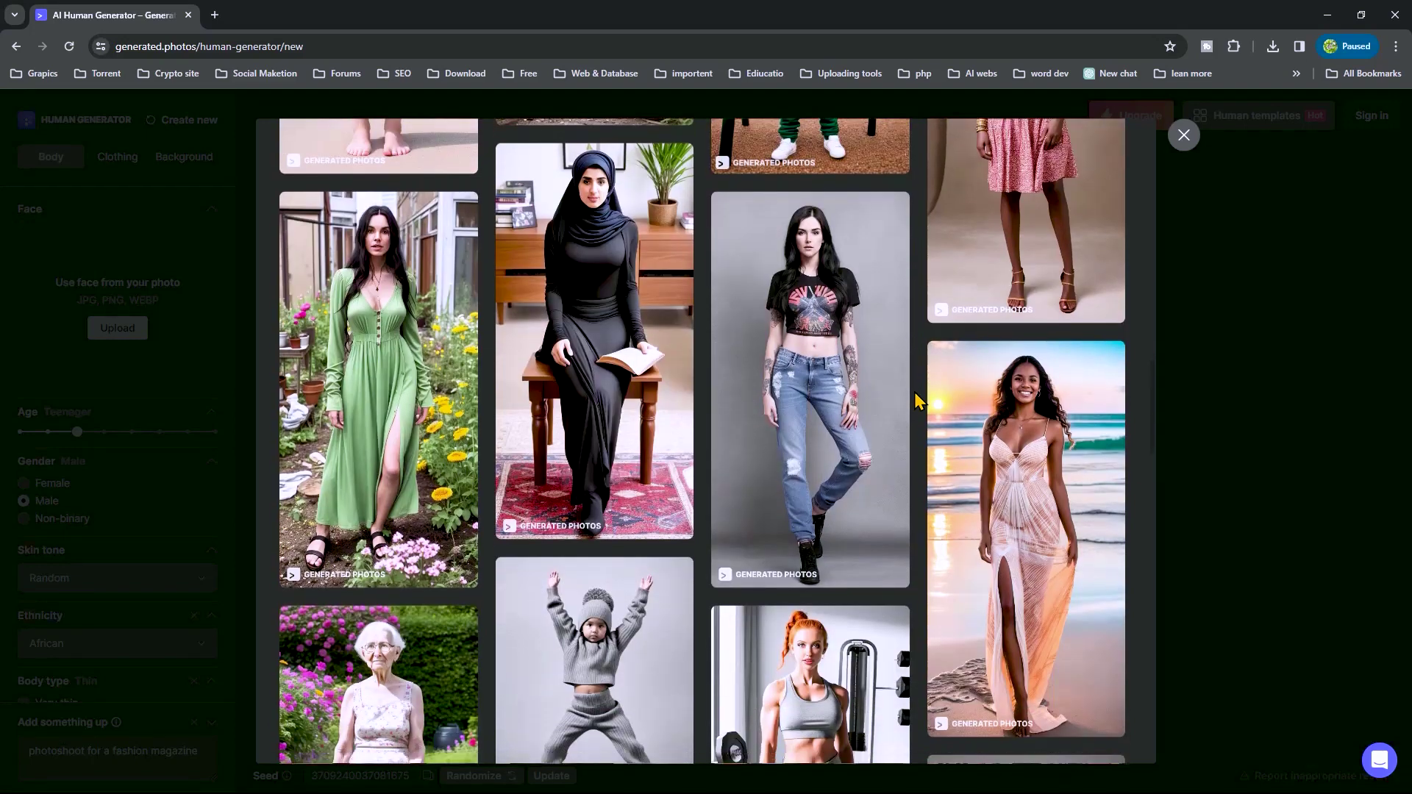
scroll(917, 401, "down", 9)
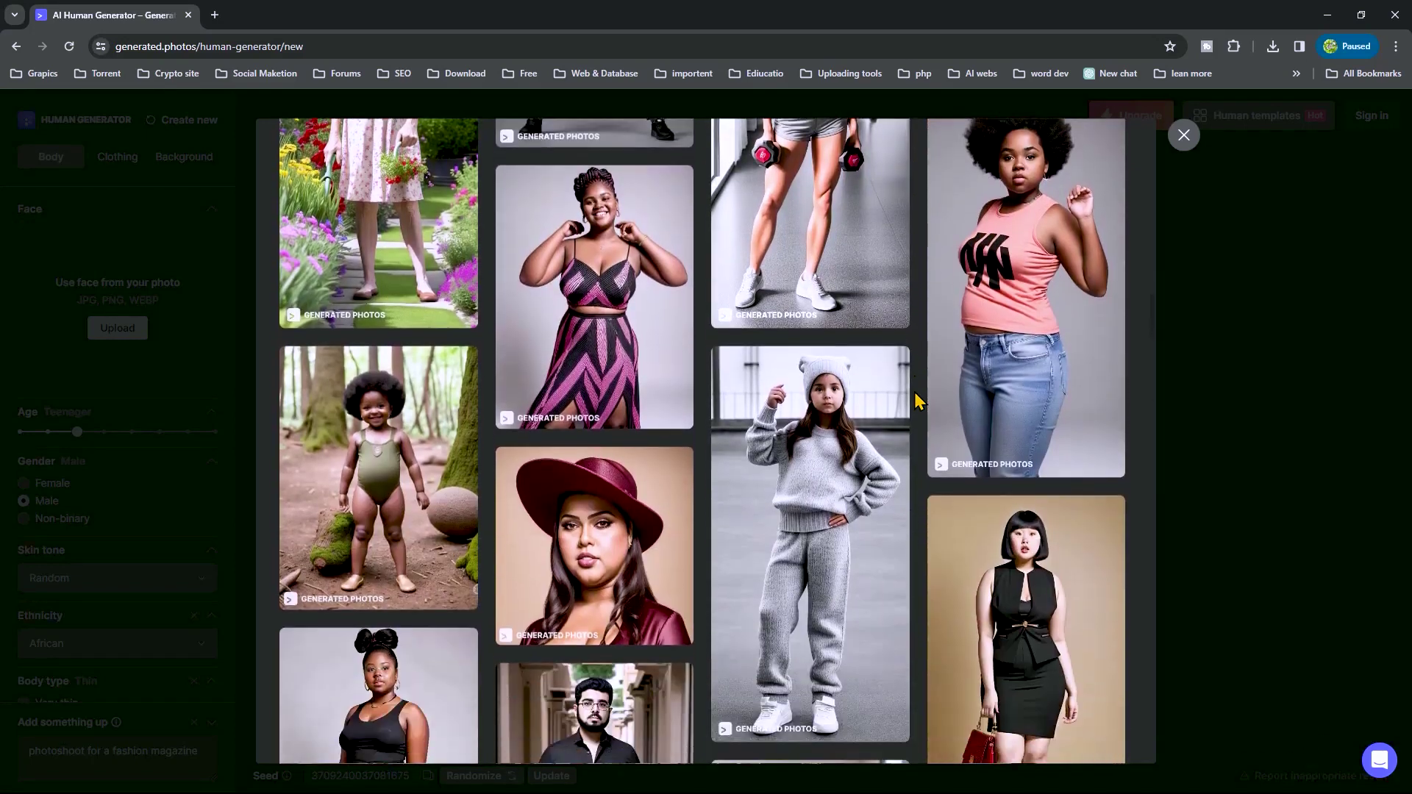
scroll(918, 400, "down", 11)
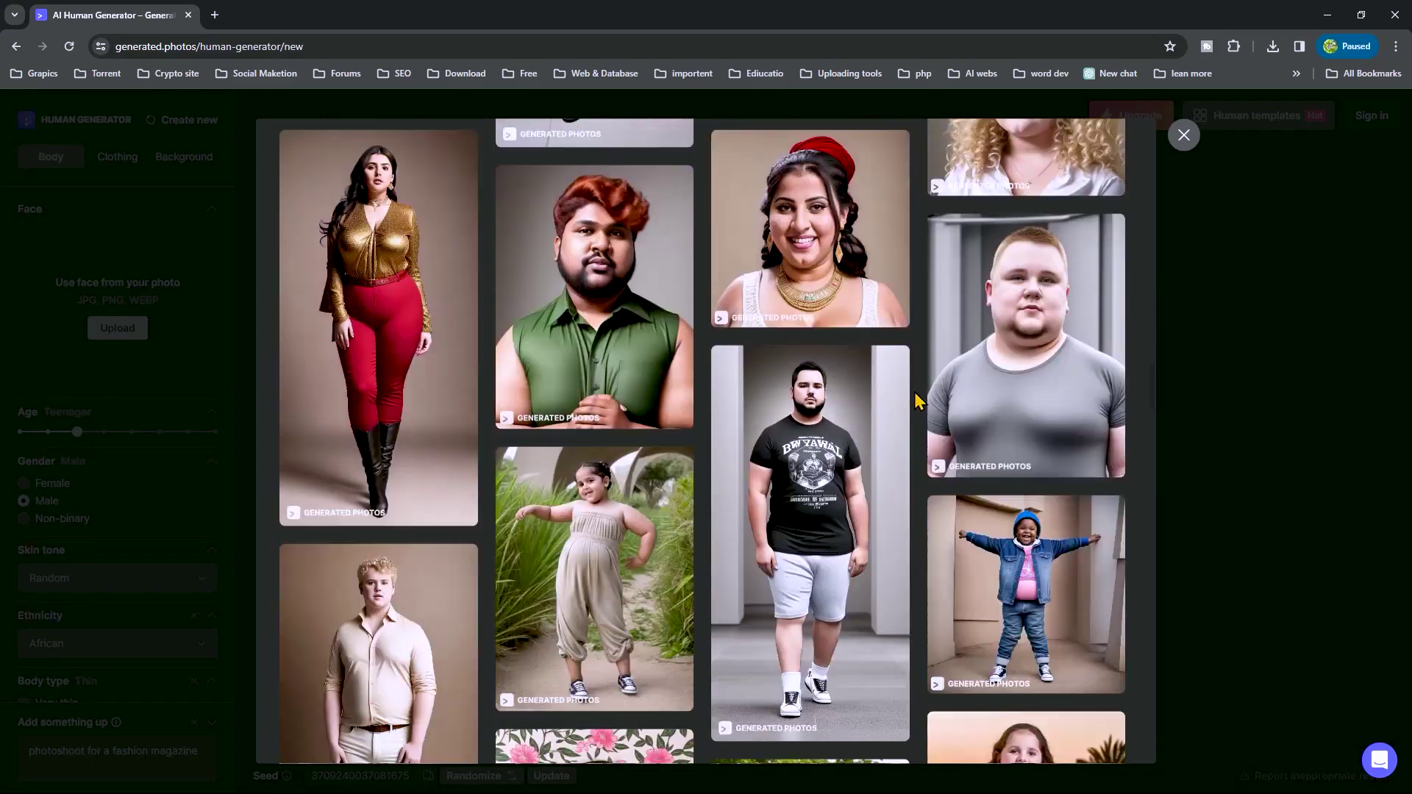
scroll(917, 400, "down", 8)
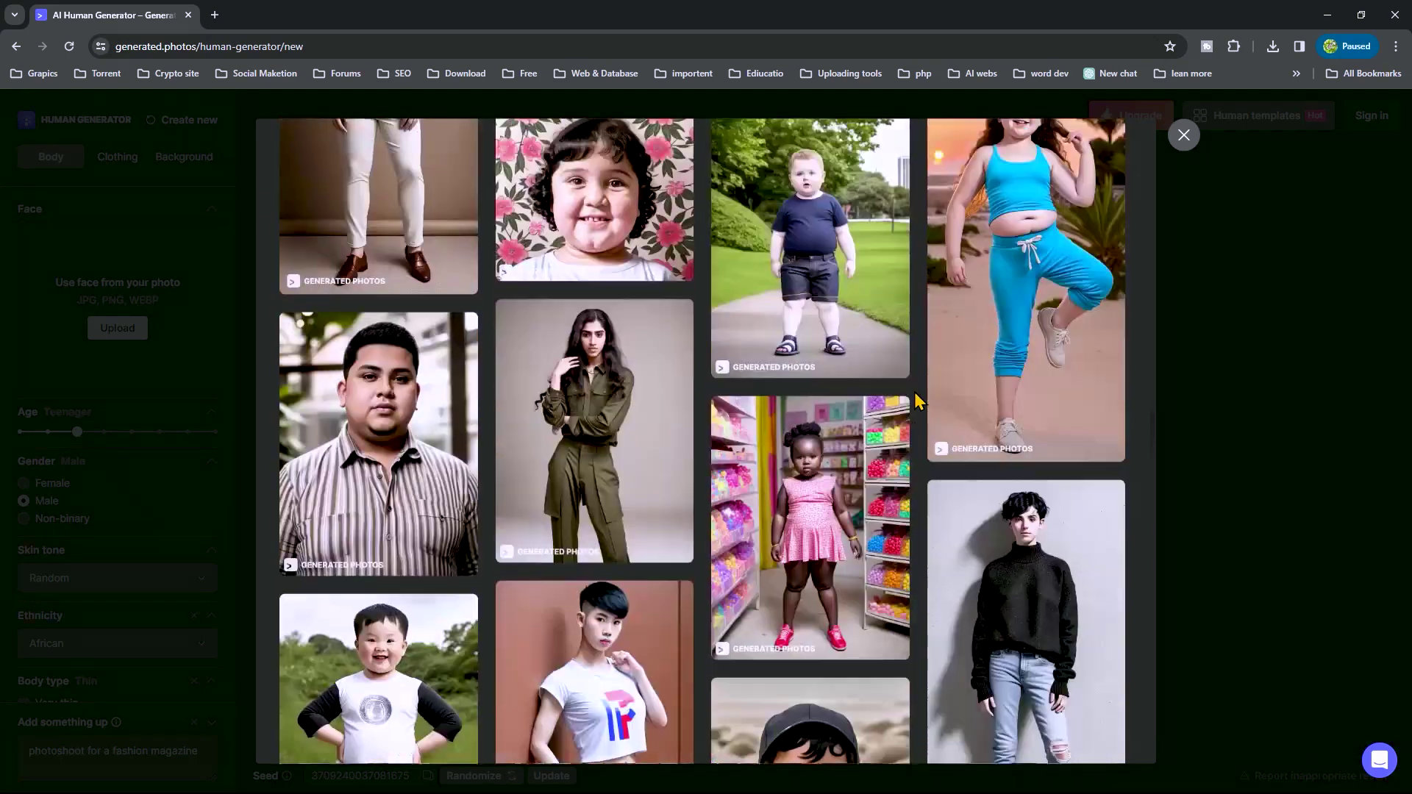
scroll(917, 400, "down", 10)
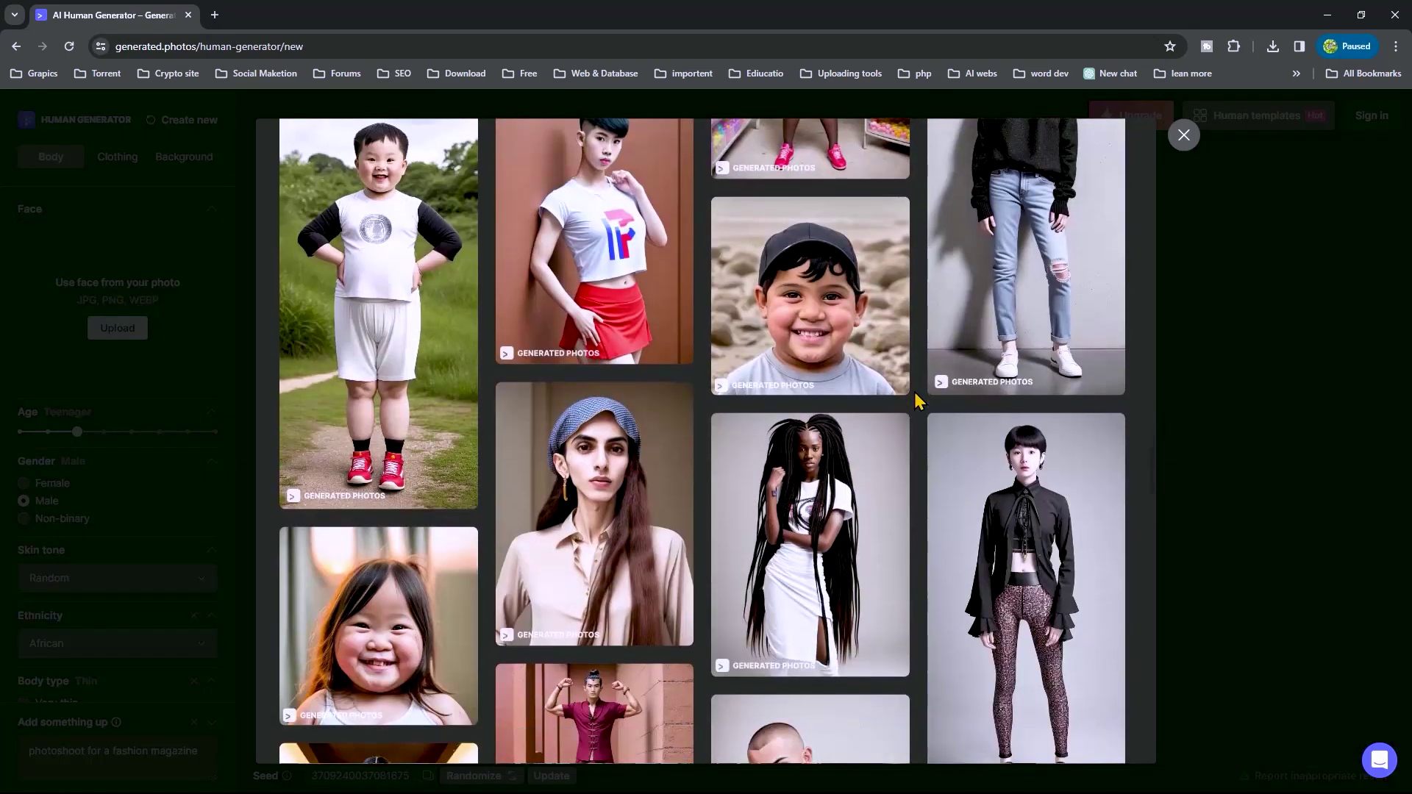
scroll(917, 401, "down", 2)
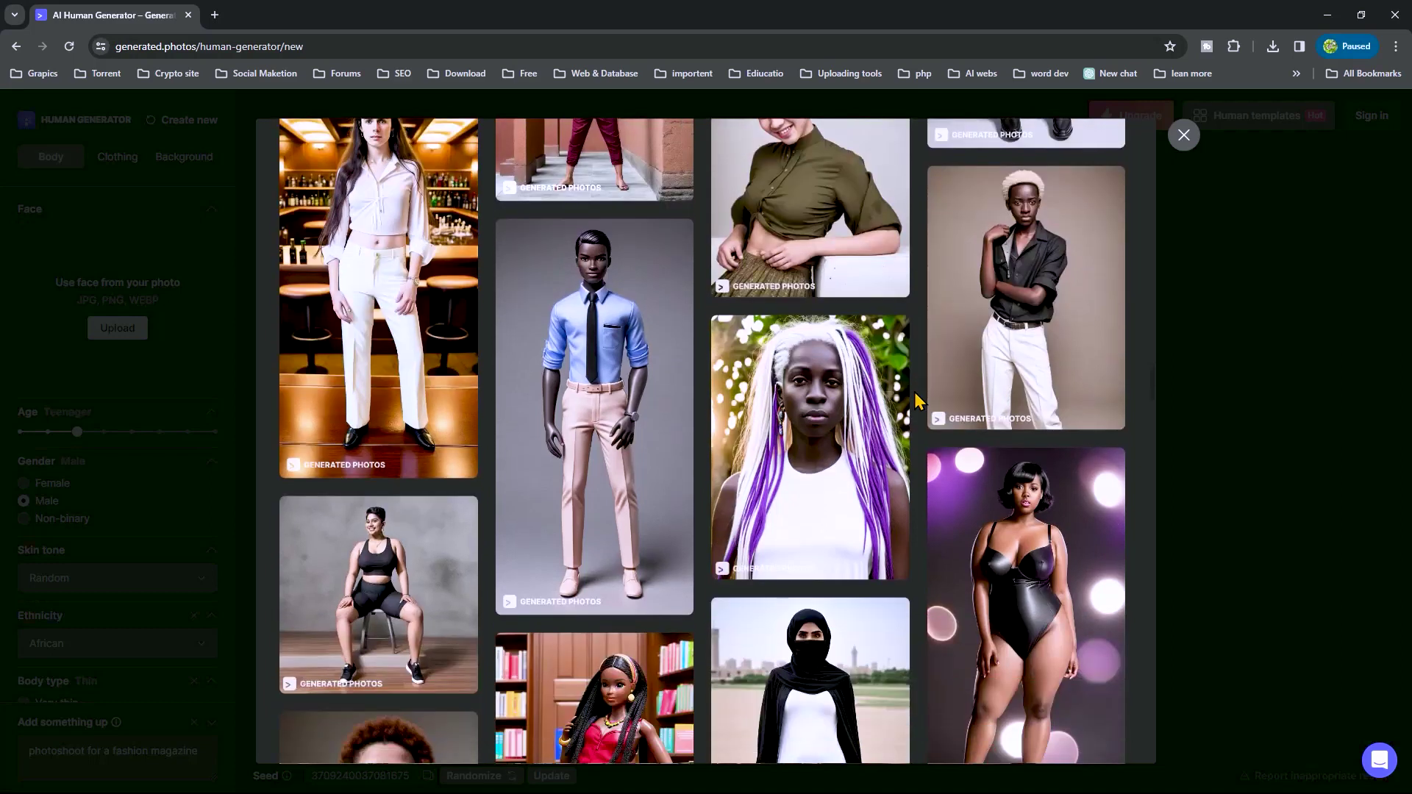
left_click(622, 367)
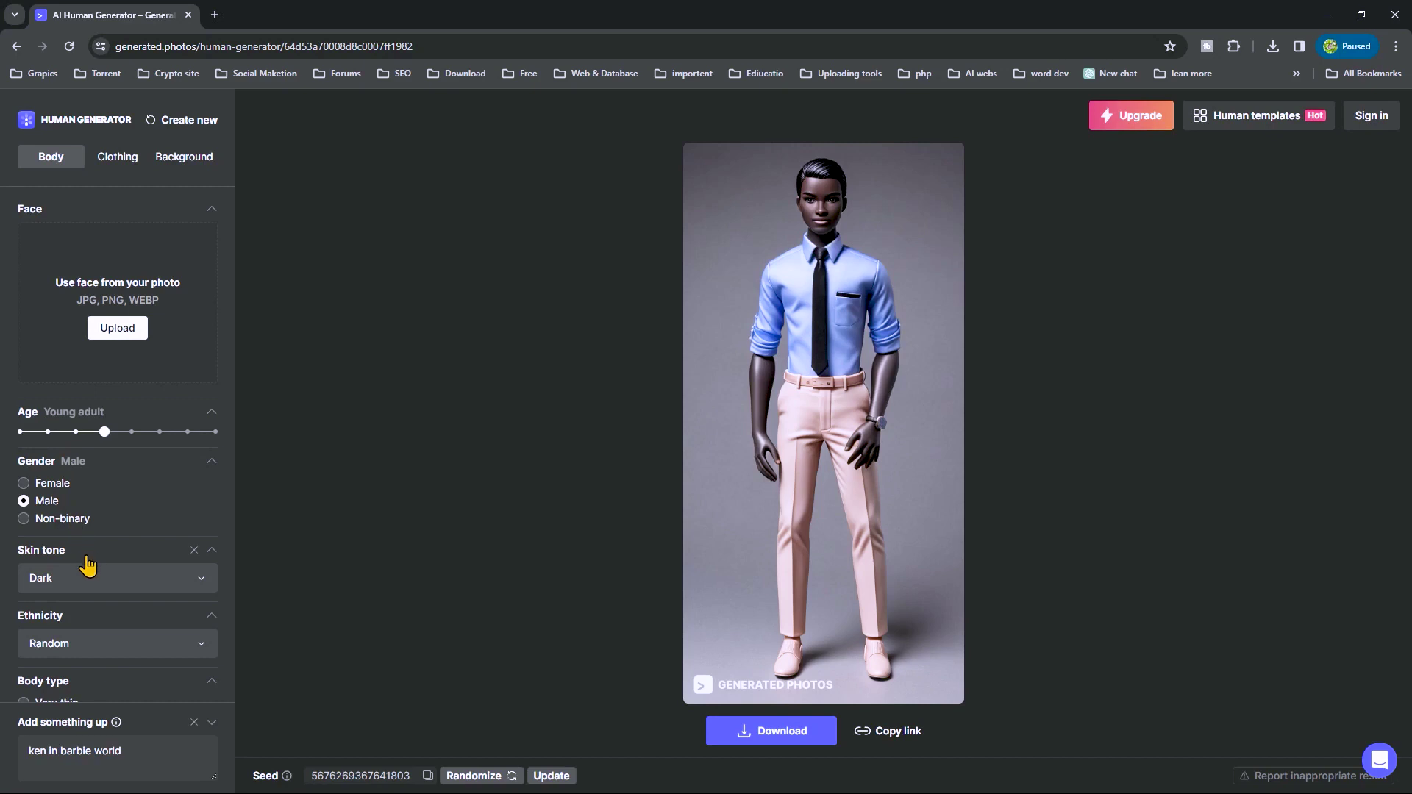
Step: Set the skin tone to Neutral and update the human
left_click(102, 581)
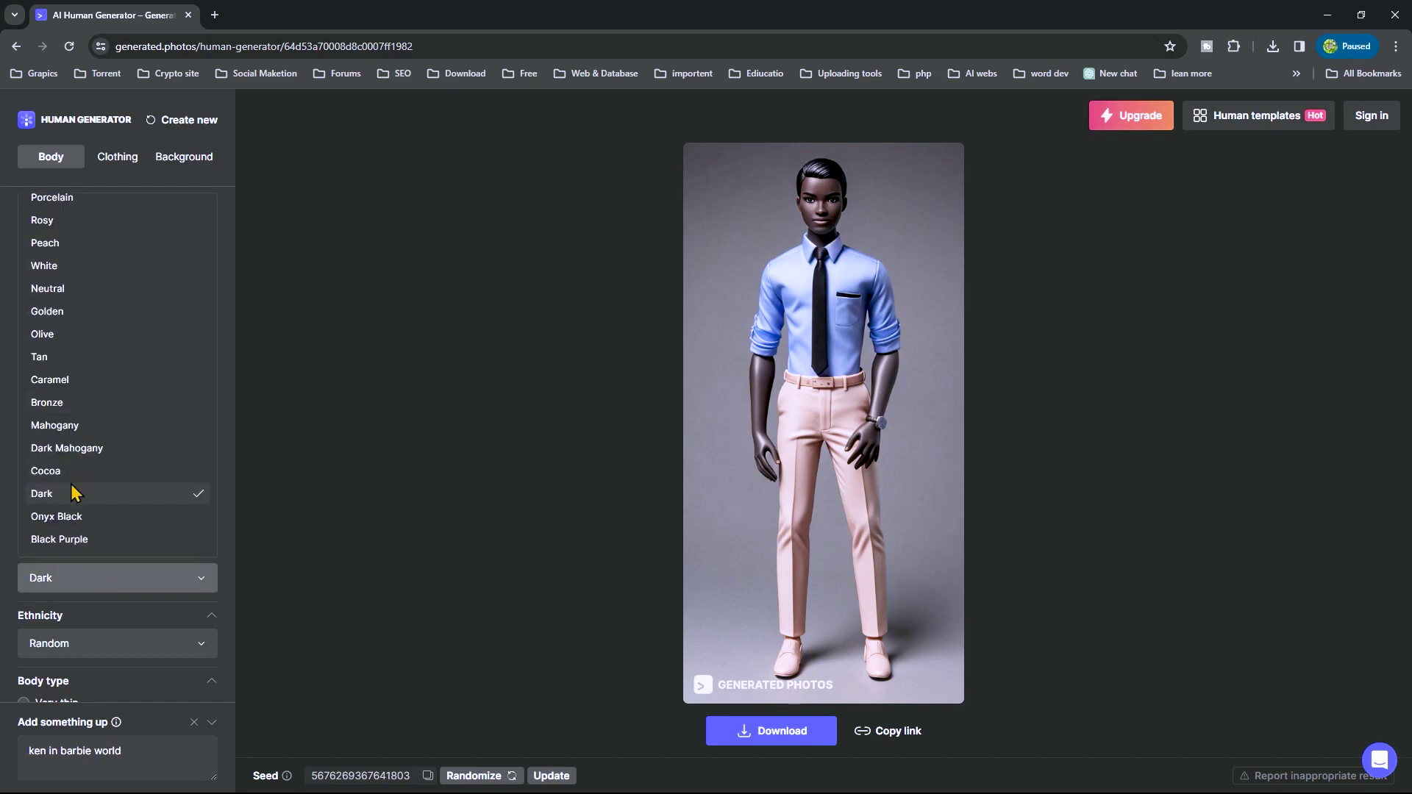
left_click(99, 595)
left_click(102, 586)
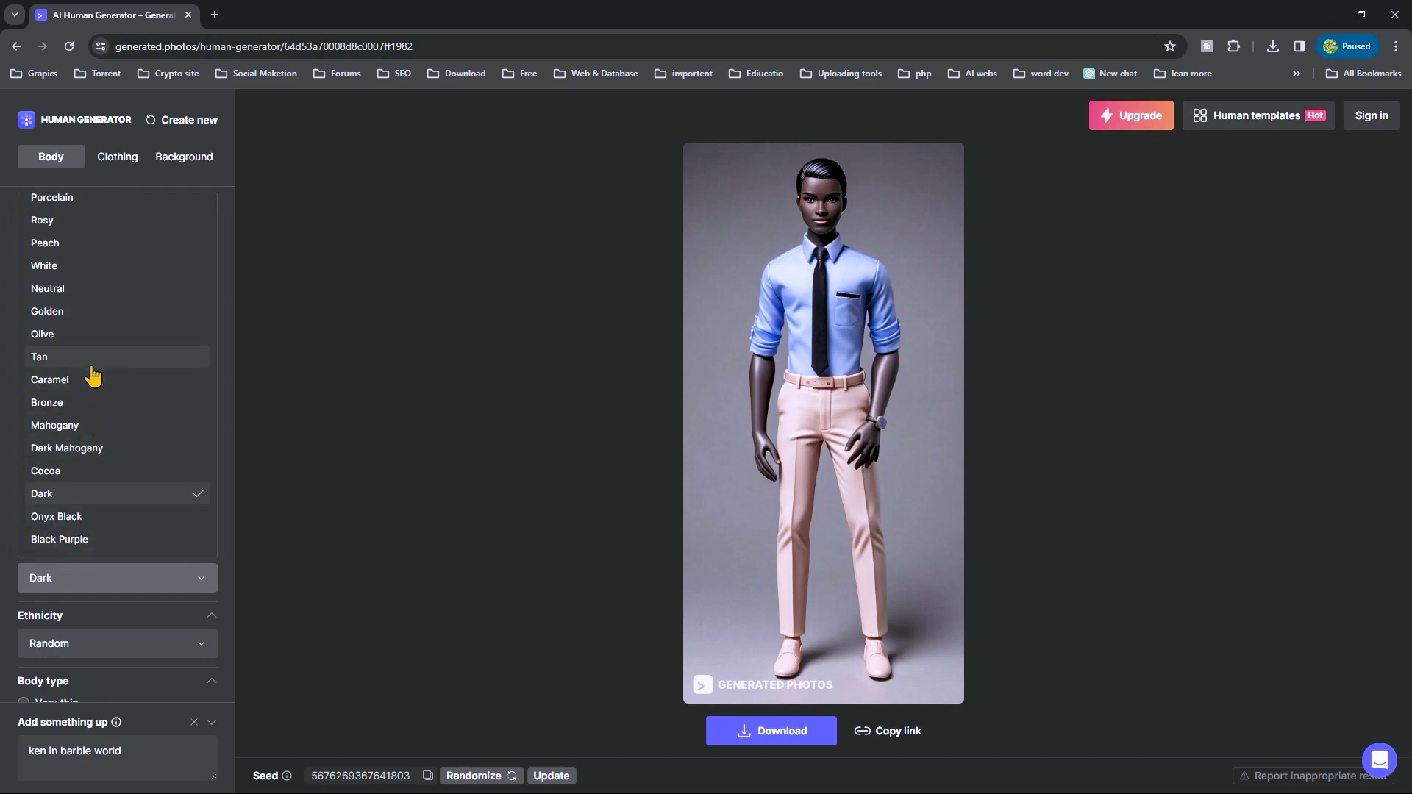
left_click(92, 292)
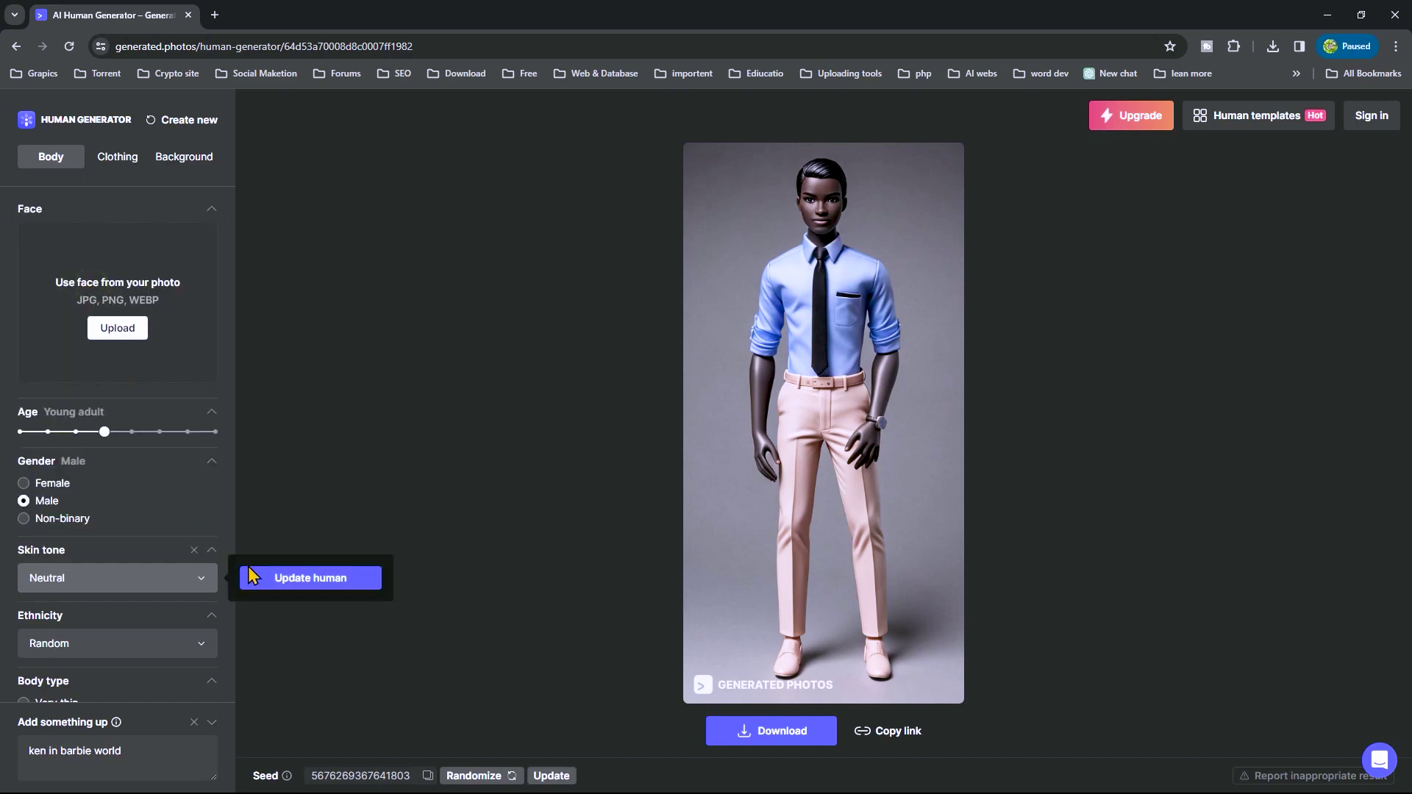
left_click(297, 584)
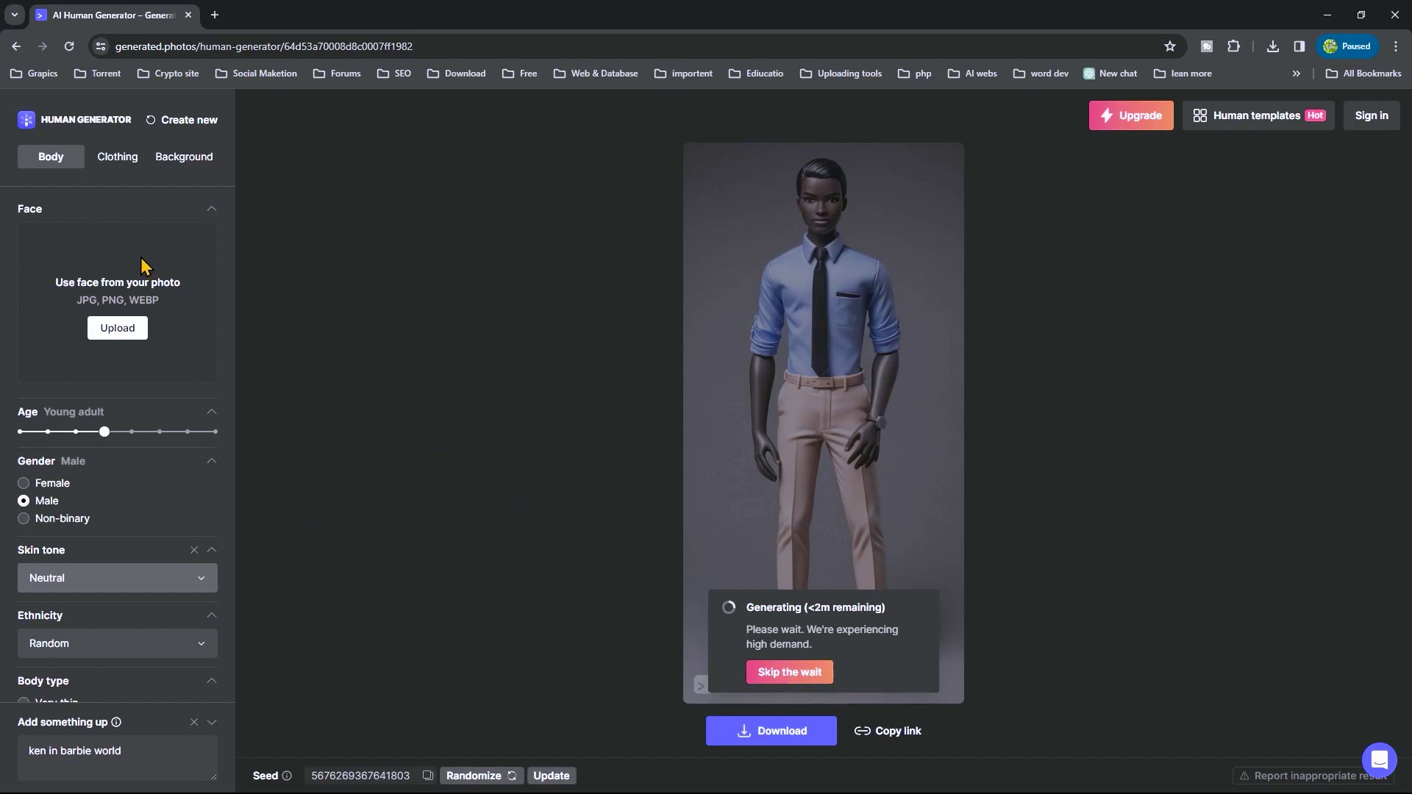
Step: Review the clothing, footwear and accessory choices and the list of background options for the human
left_click(109, 159)
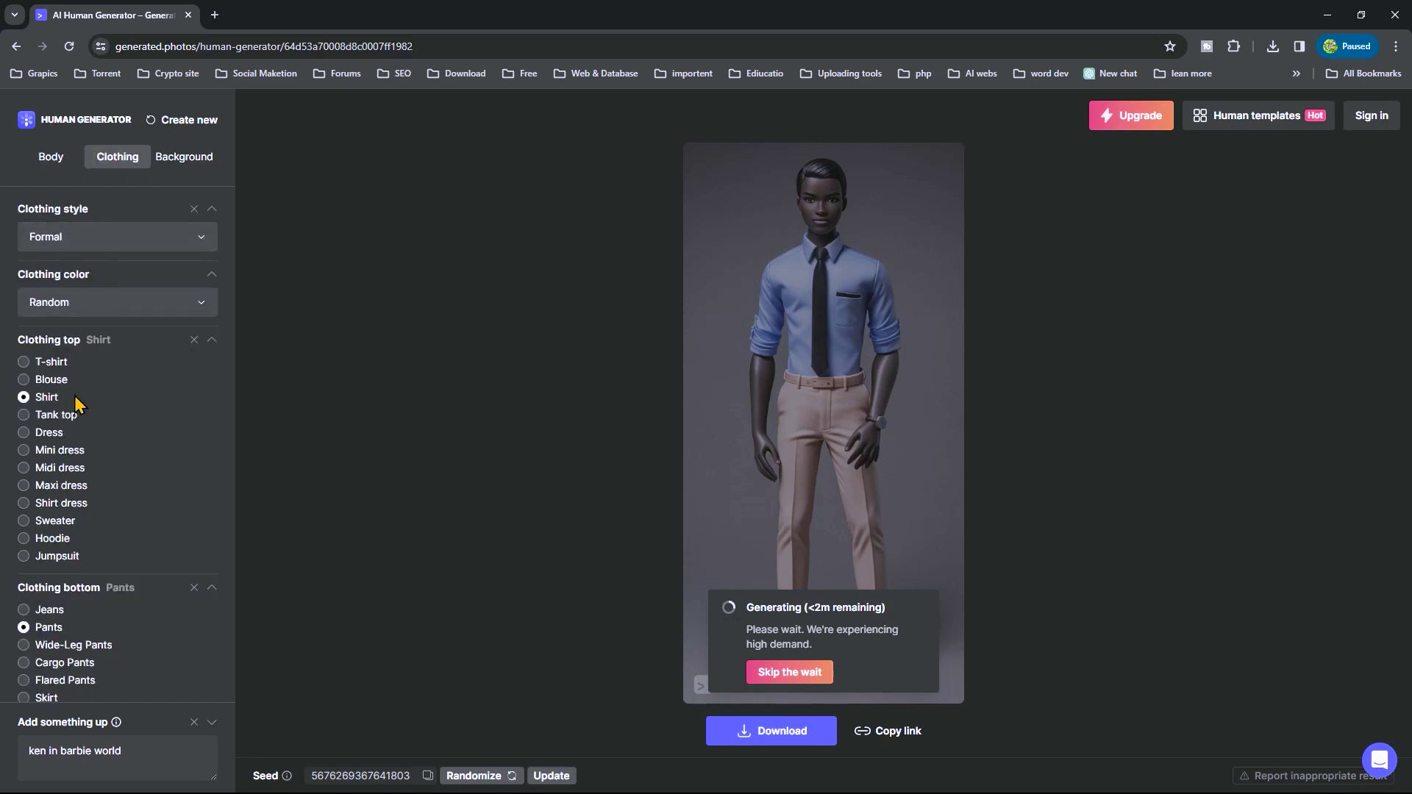
scroll(107, 470, "down", 6)
scroll(107, 471, "down", 7)
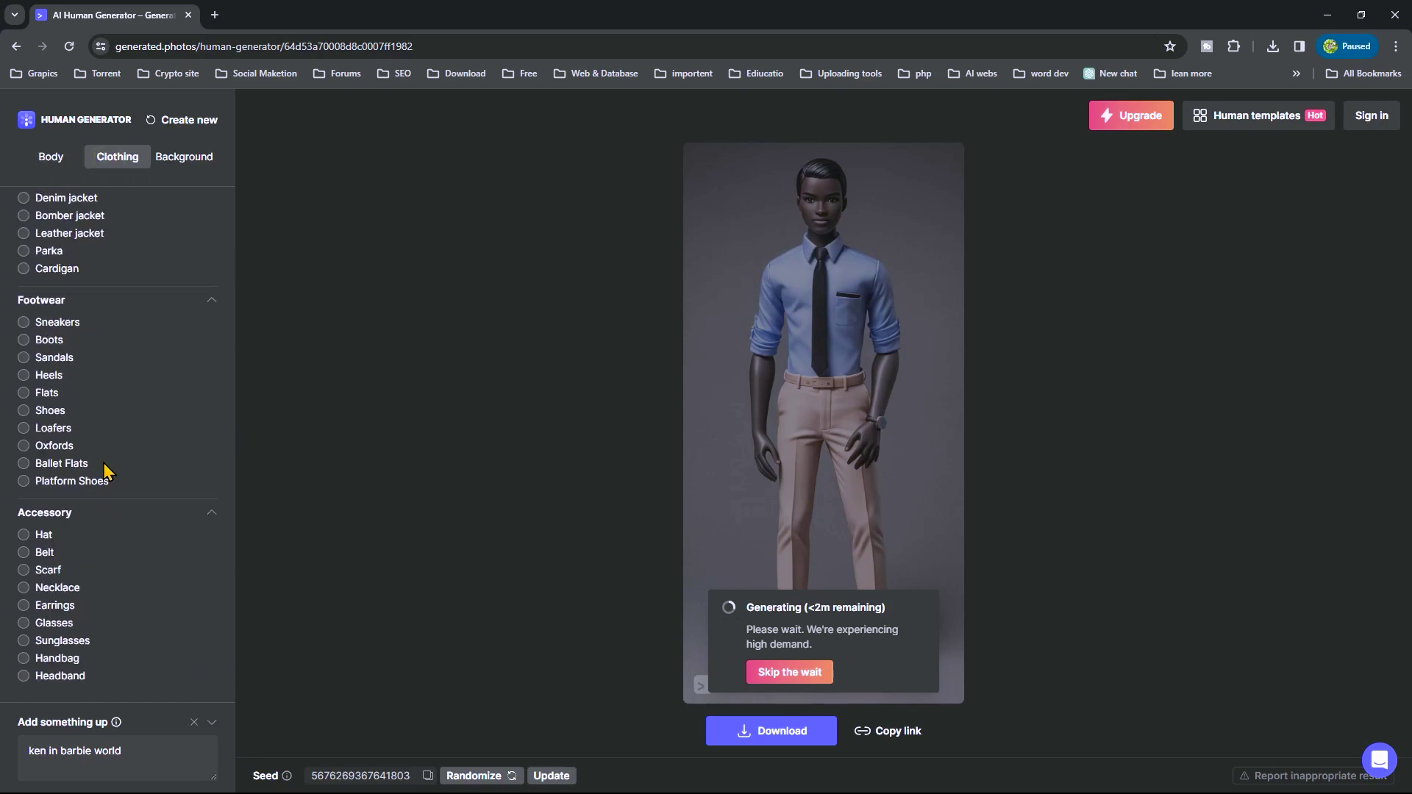
scroll(106, 470, "up", 10)
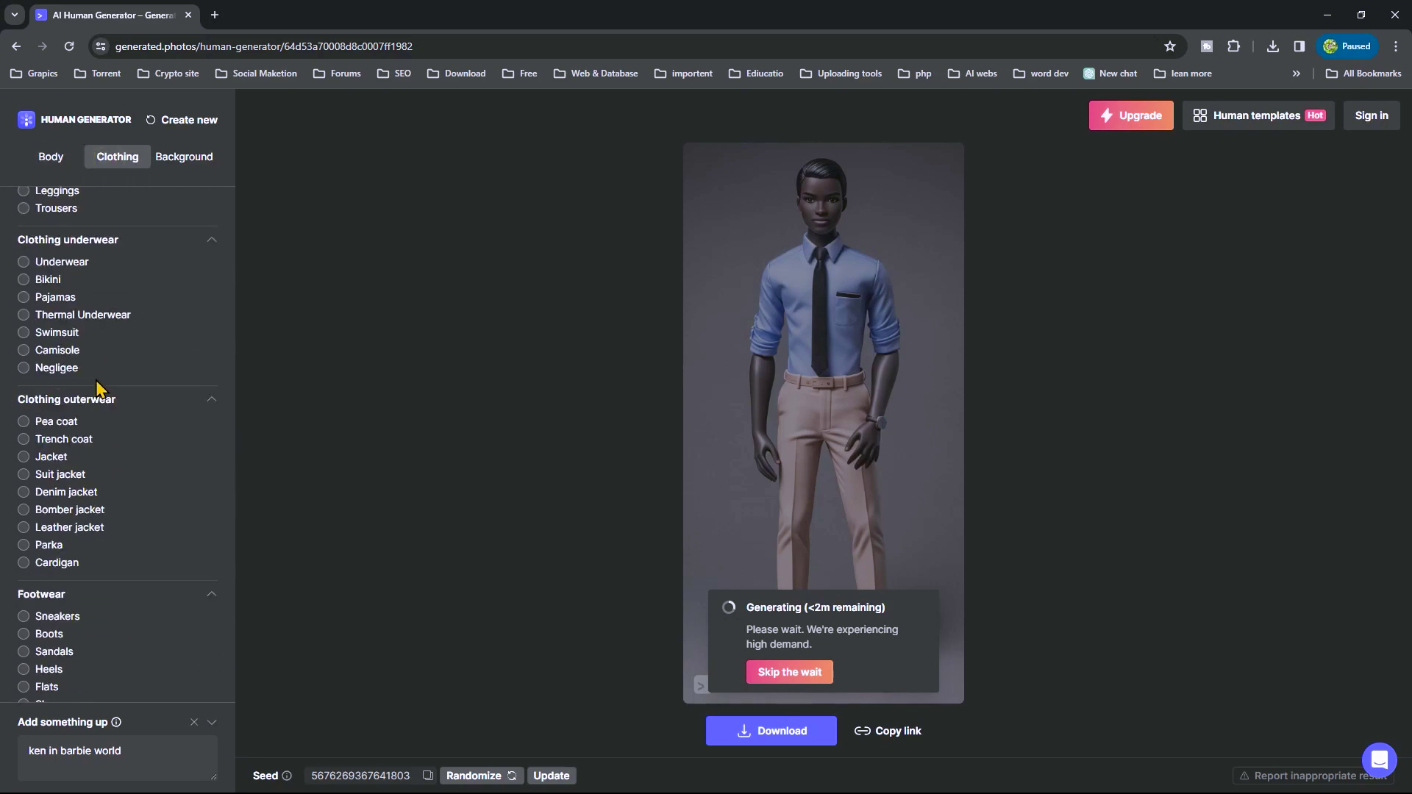
left_click(197, 155)
scroll(167, 344, "down", 2)
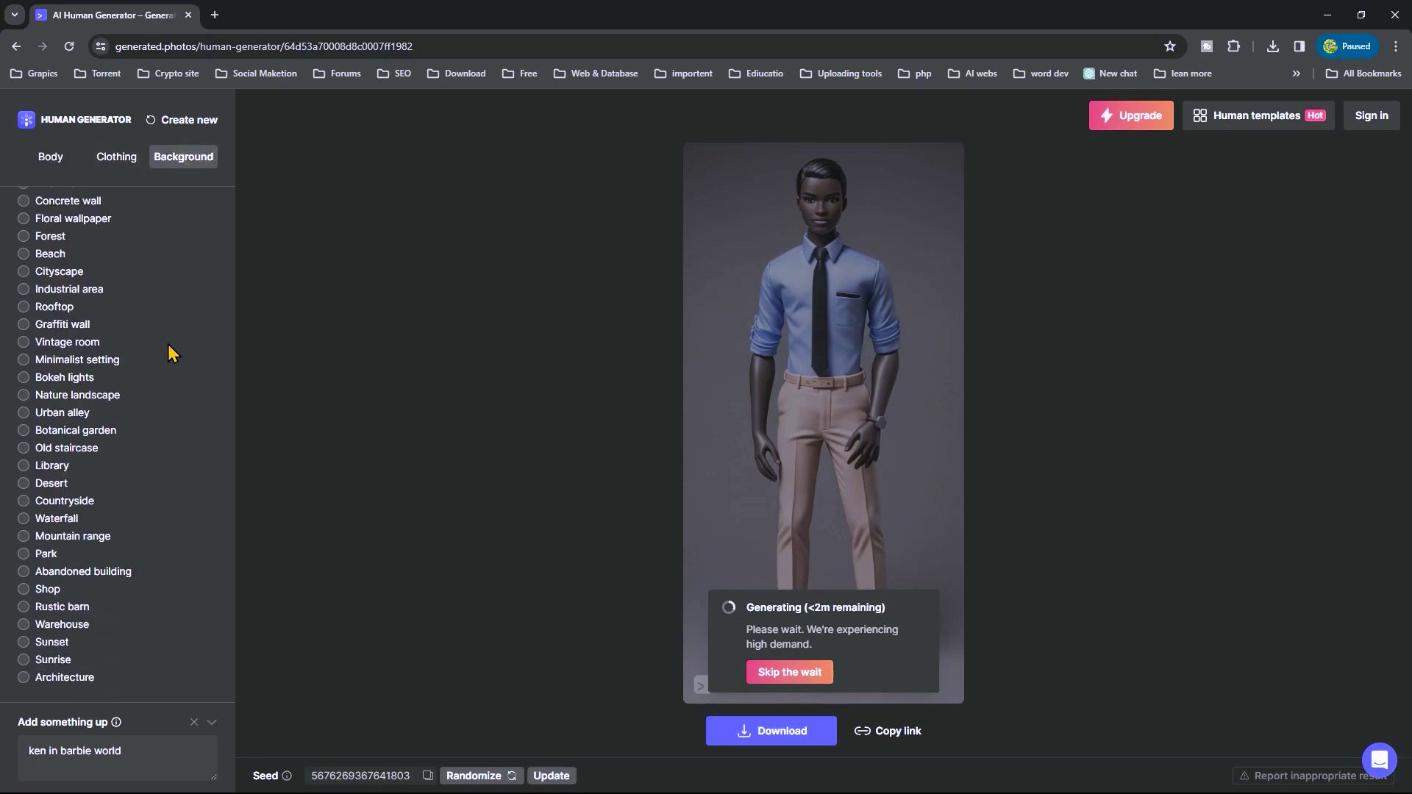
scroll(172, 354, "up", 2)
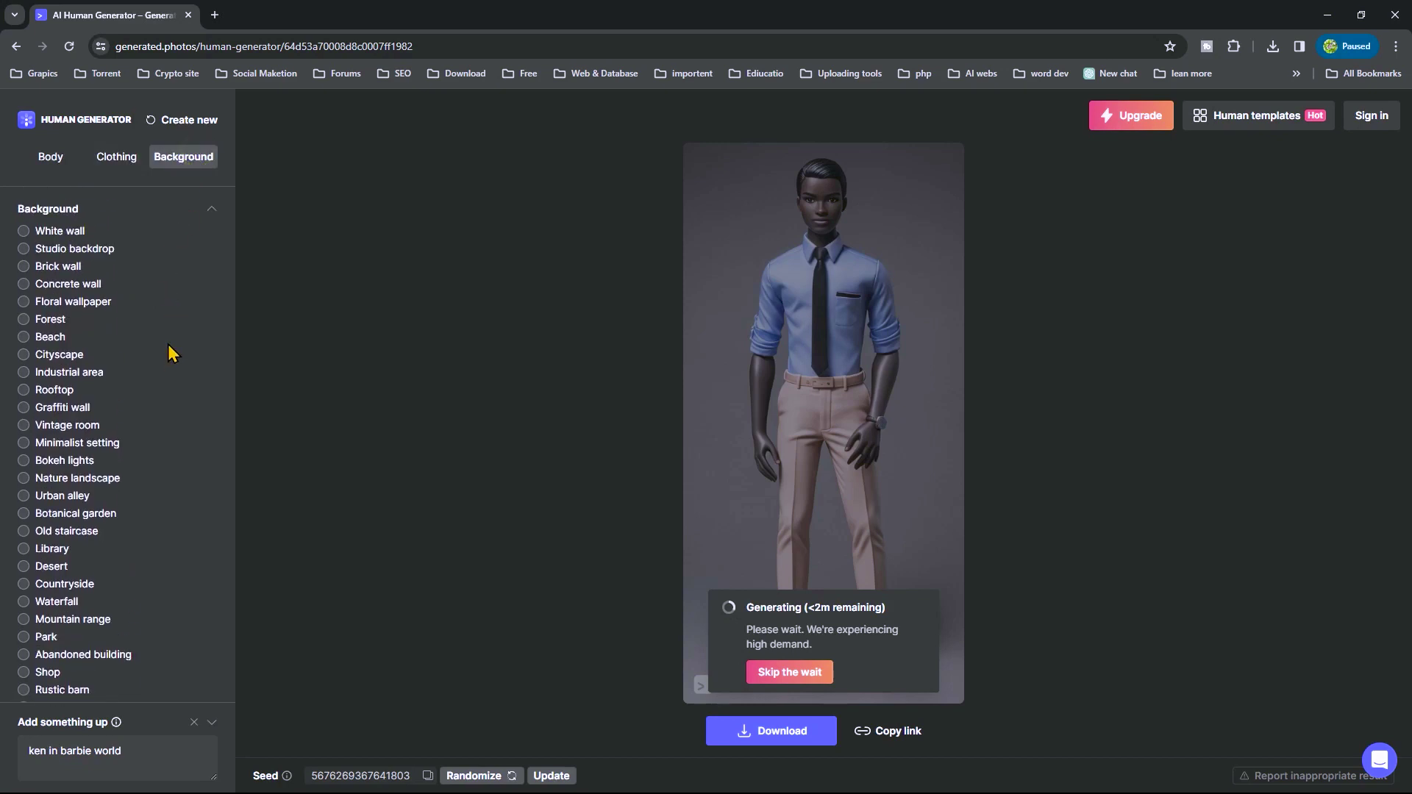
Step: Return to the body settings and upload XK0A0969.00_01_25_01.Still002.jpg as the face photo
left_click(51, 158)
scroll(111, 360, "down", 2)
scroll(114, 375, "up", 2)
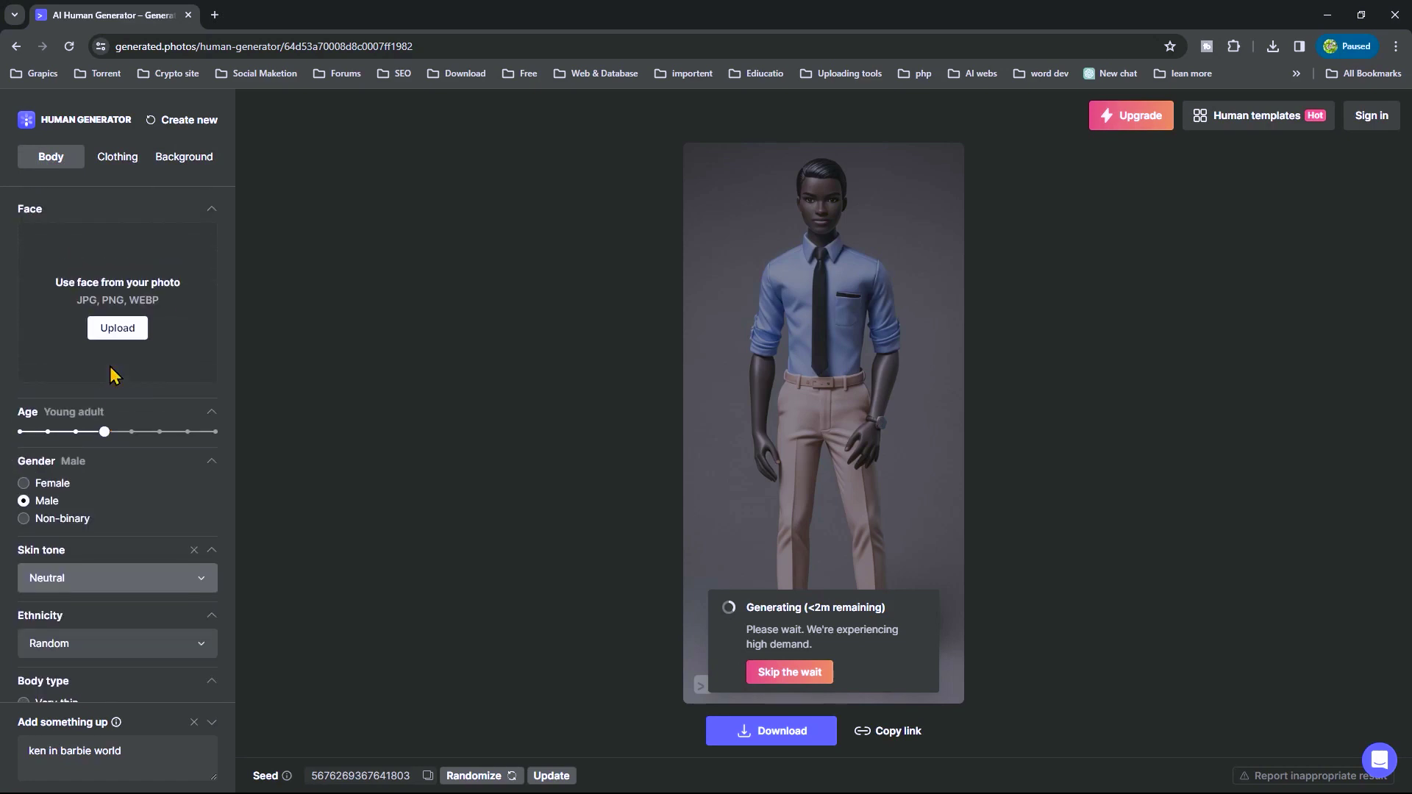
left_click(120, 337)
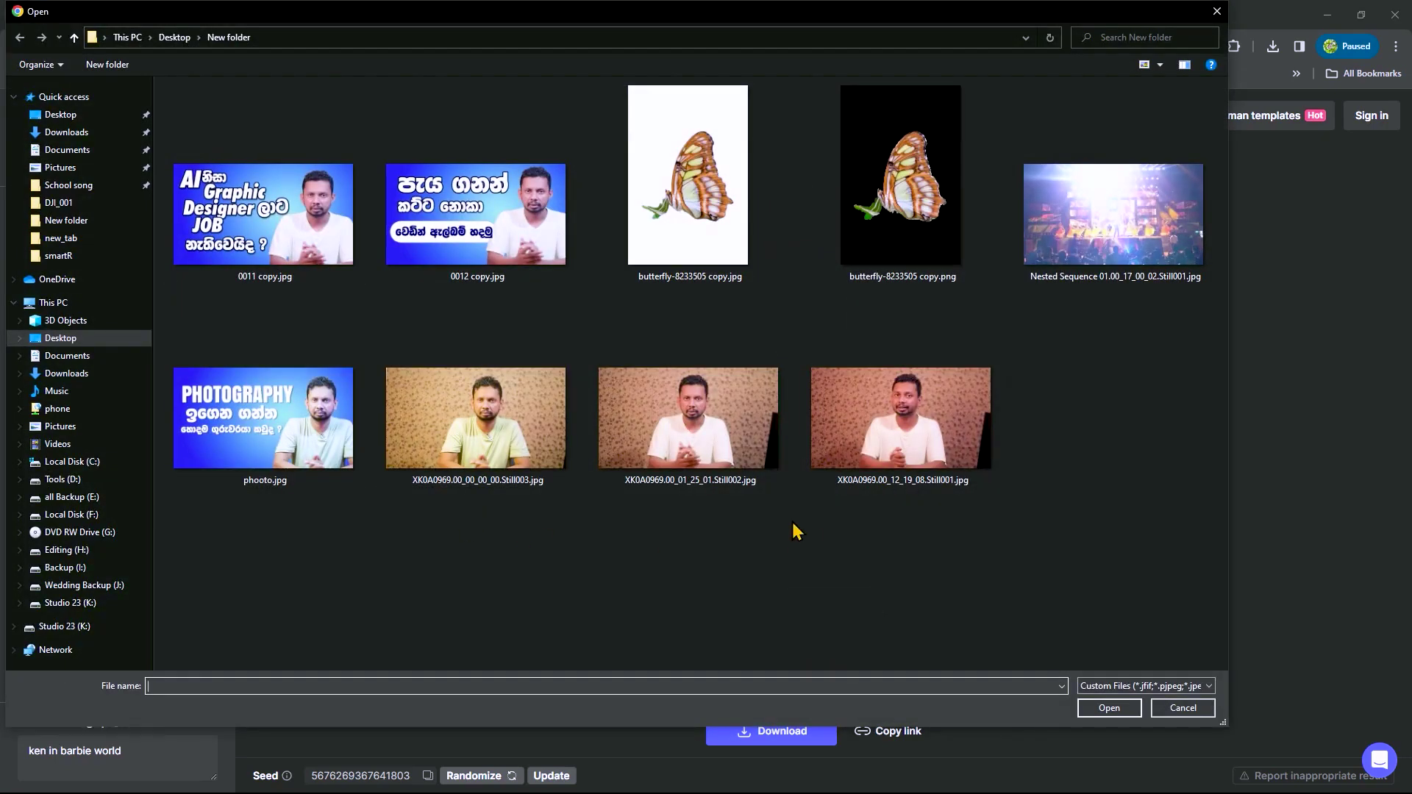
double_click(690, 438)
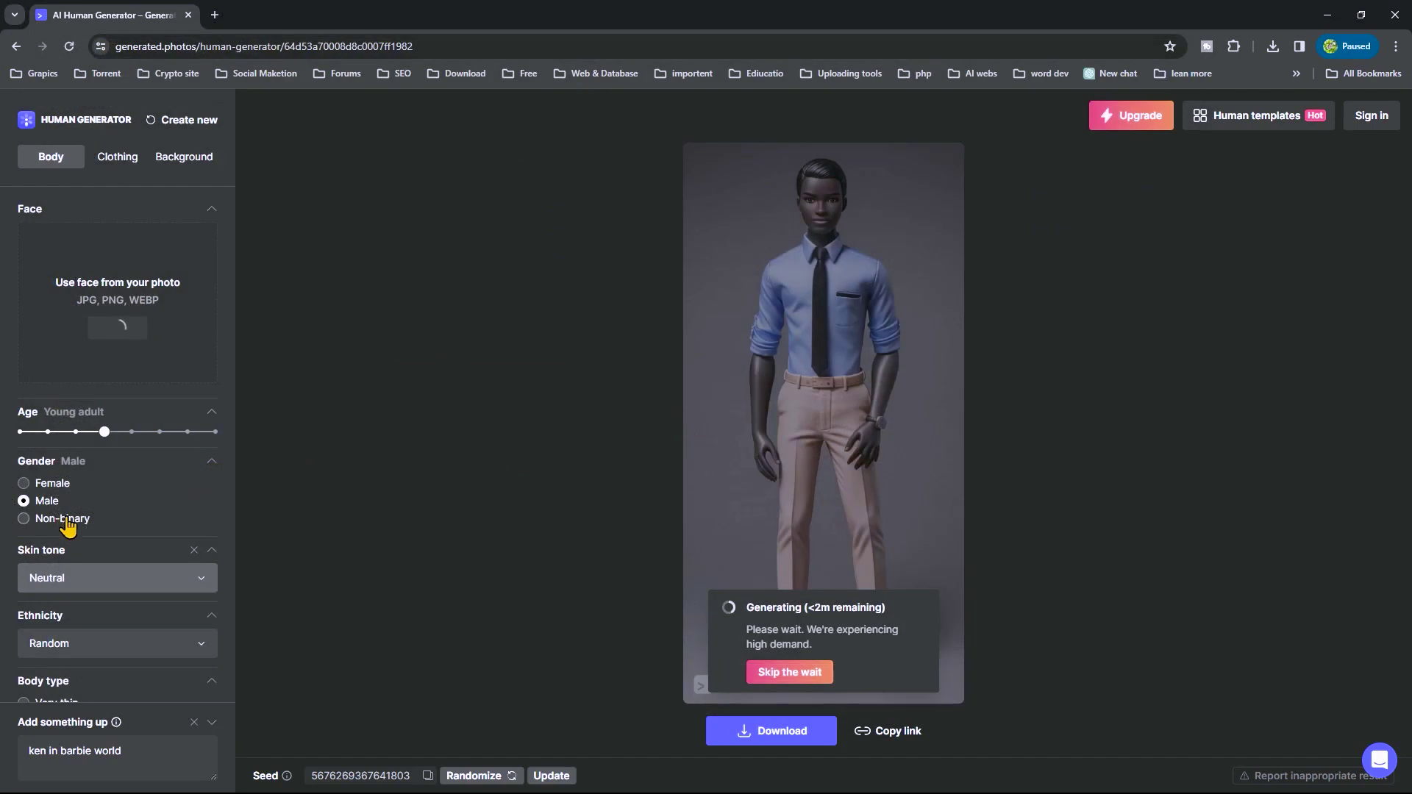
Step: Review the body type, pose, hair style and hair colour options in the body settings
scroll(69, 526, "down", 4)
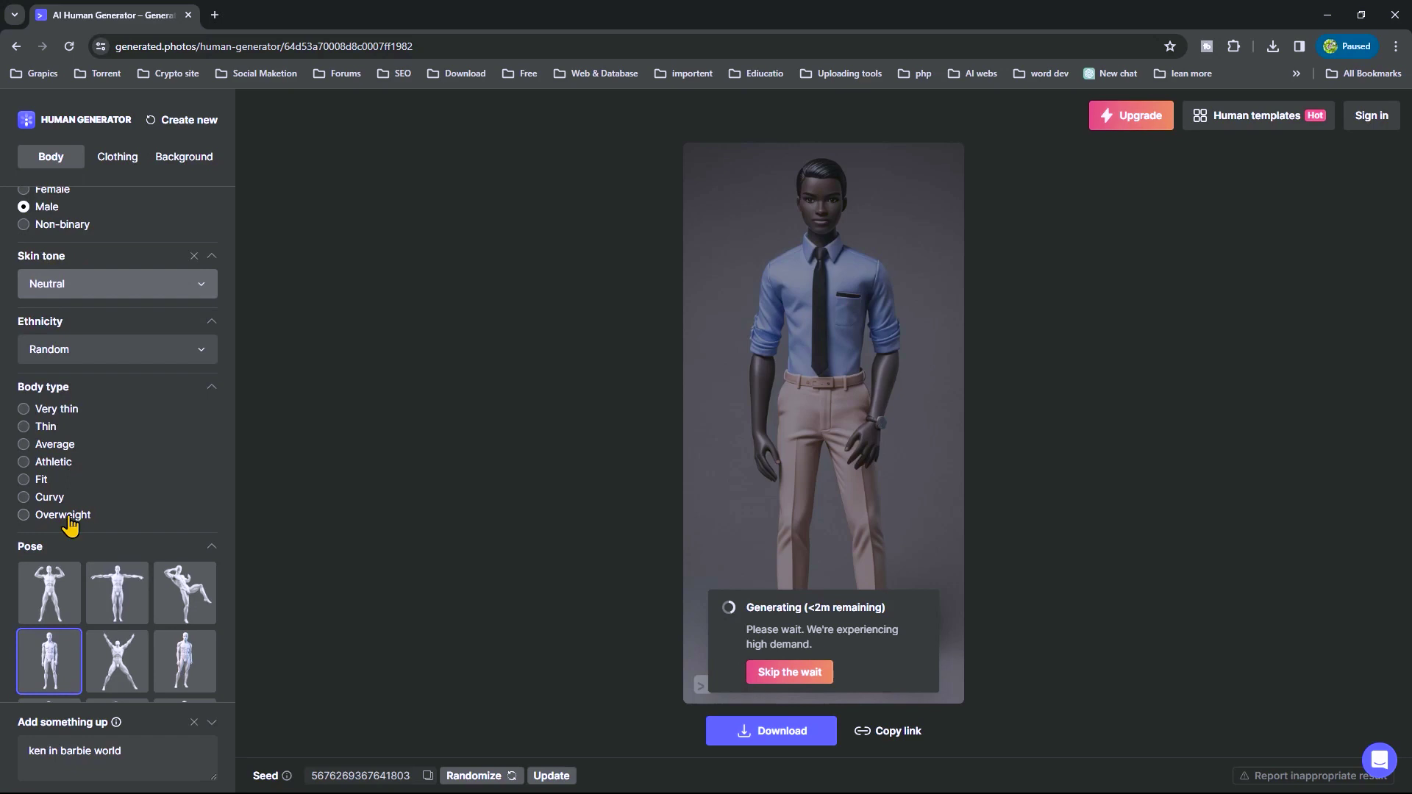
scroll(68, 525, "down", 1)
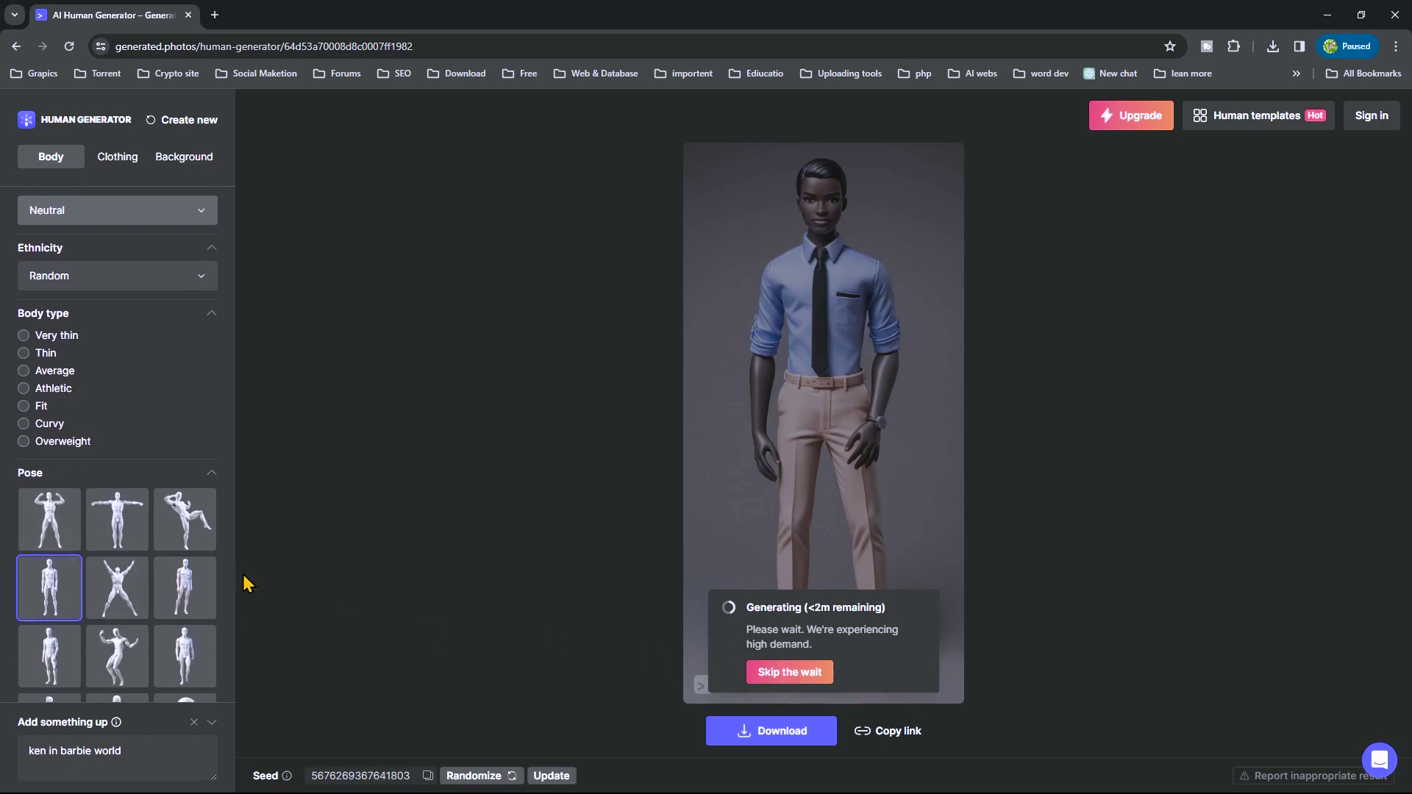
scroll(153, 588, "down", 5)
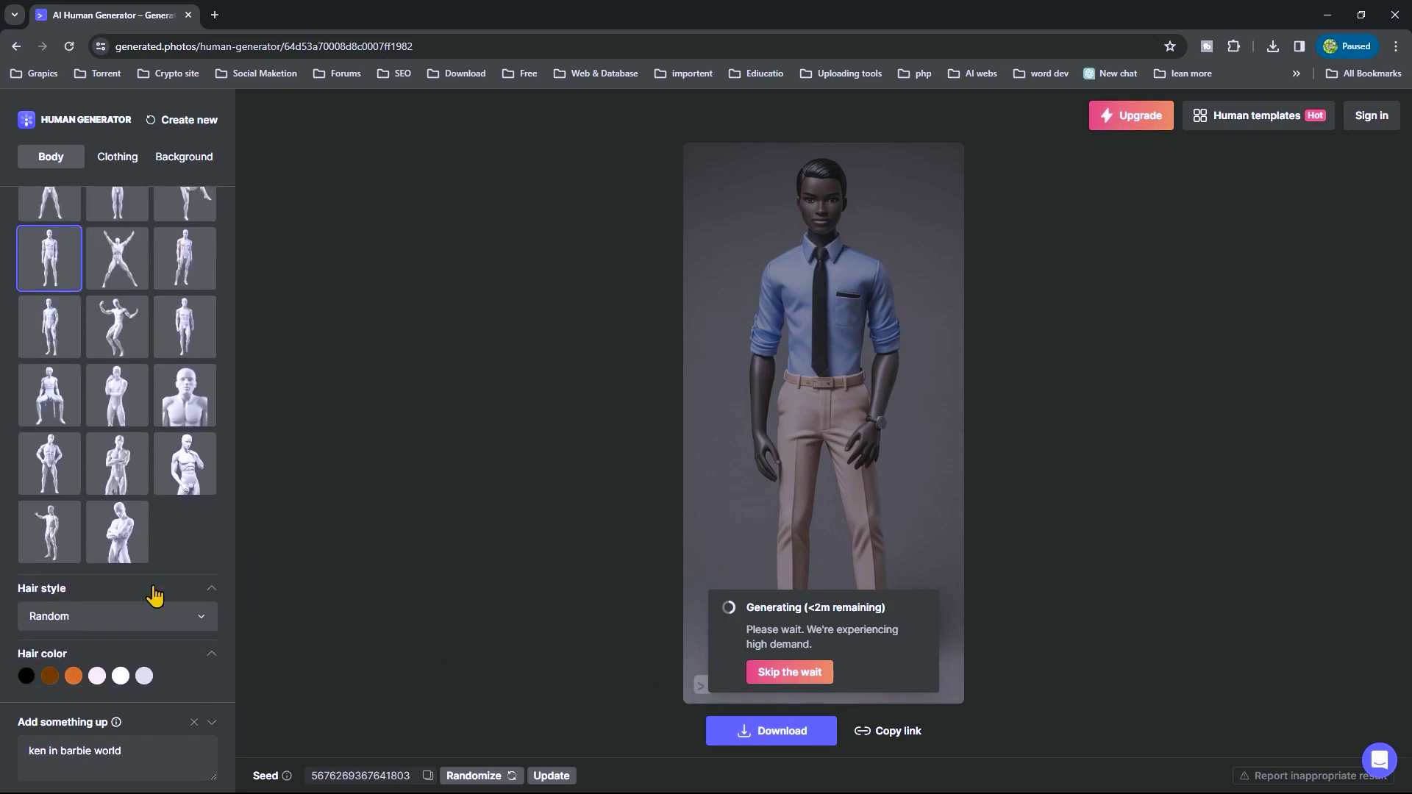
scroll(155, 594, "up", 2)
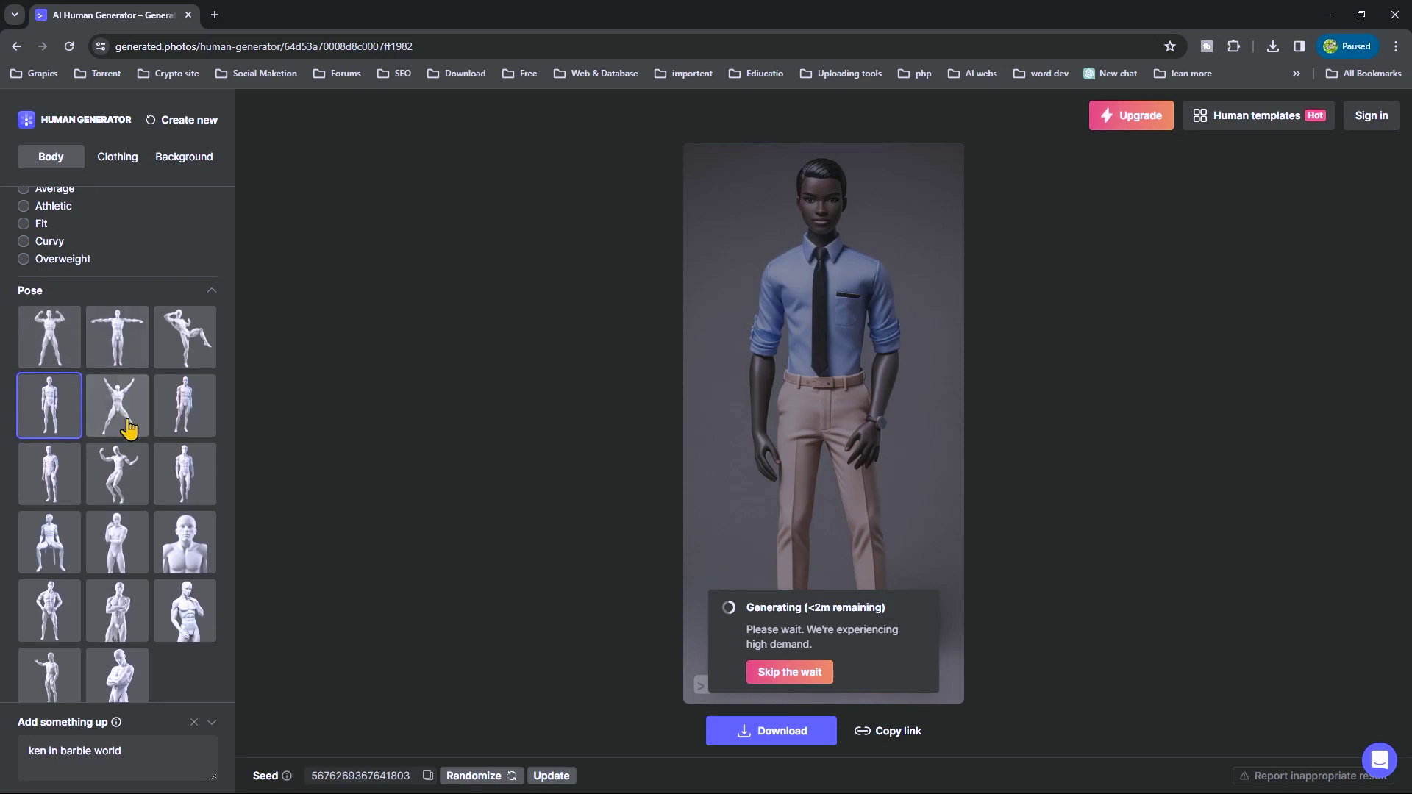
scroll(129, 428, "down", 2)
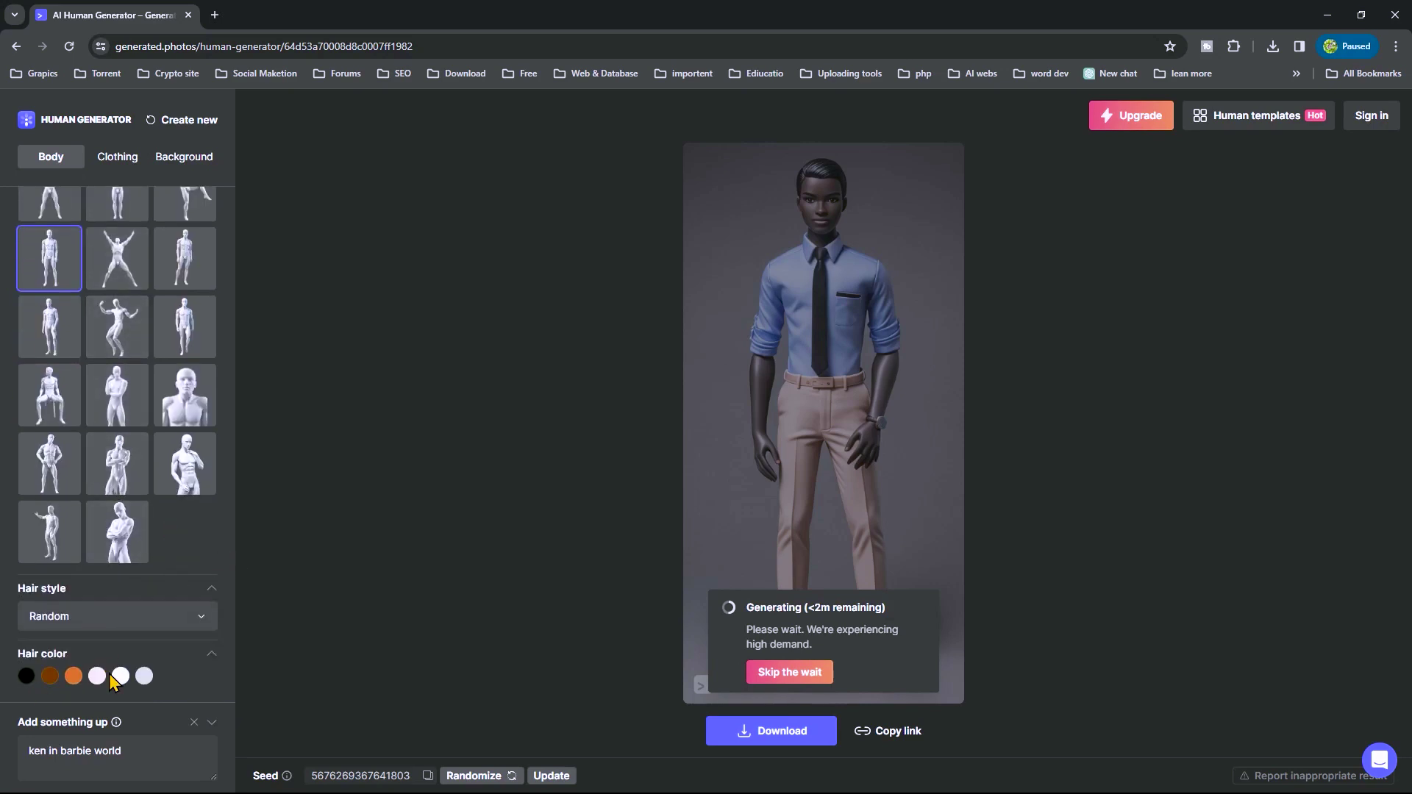
scroll(111, 680, "up", 10)
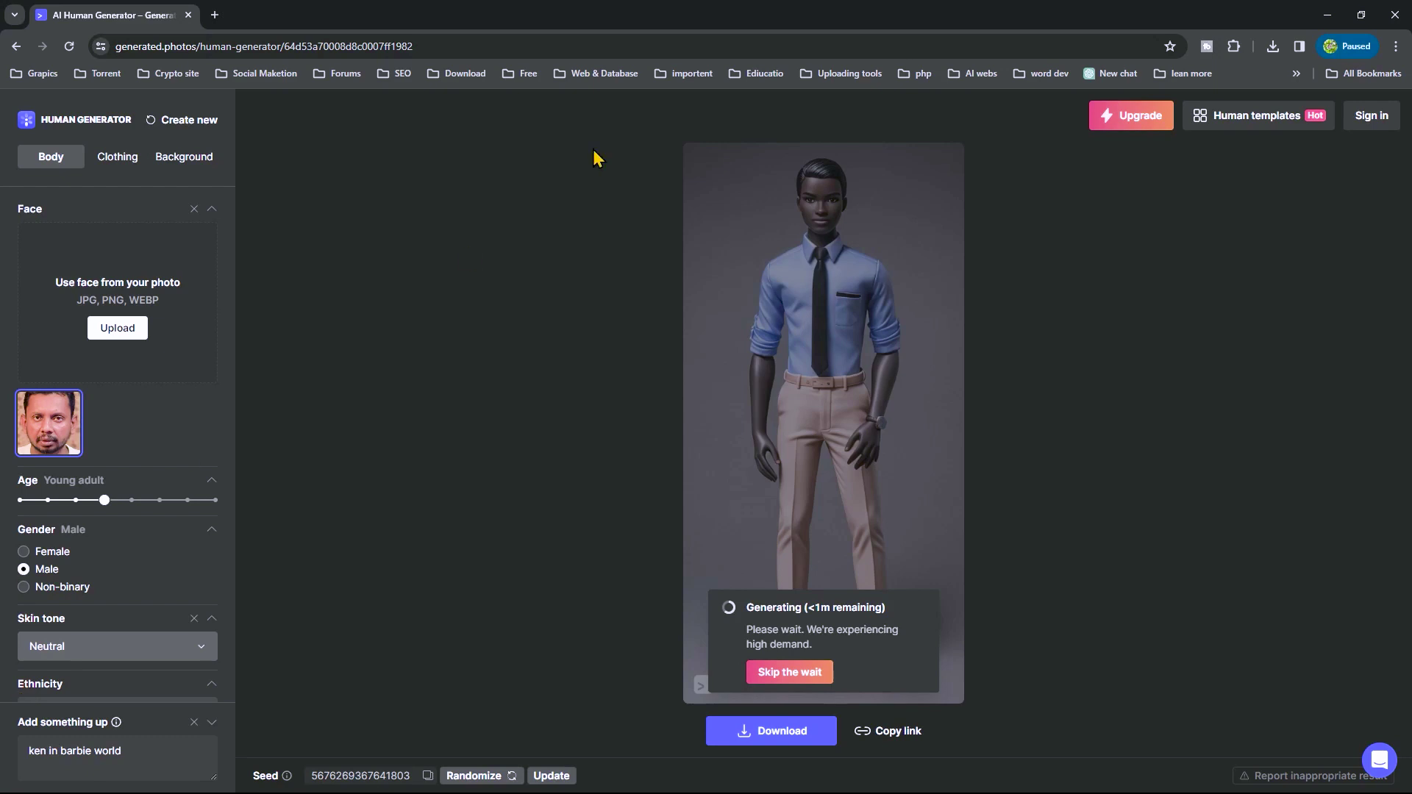
Step: Compare the monthly and yearly pricing of the Pro upgrade, then close the subscription offer
right_click(1131, 106)
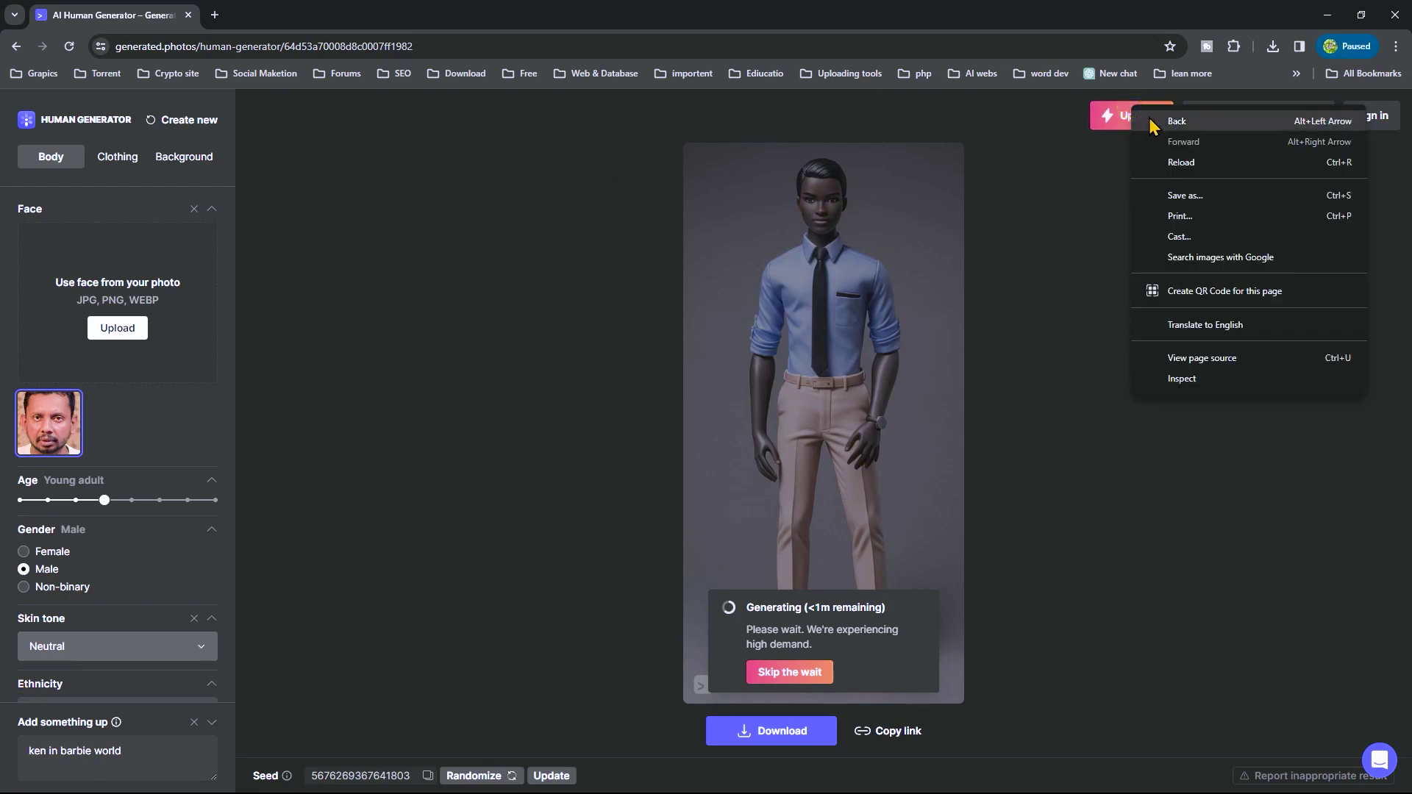
left_click(1060, 173)
left_click(1124, 125)
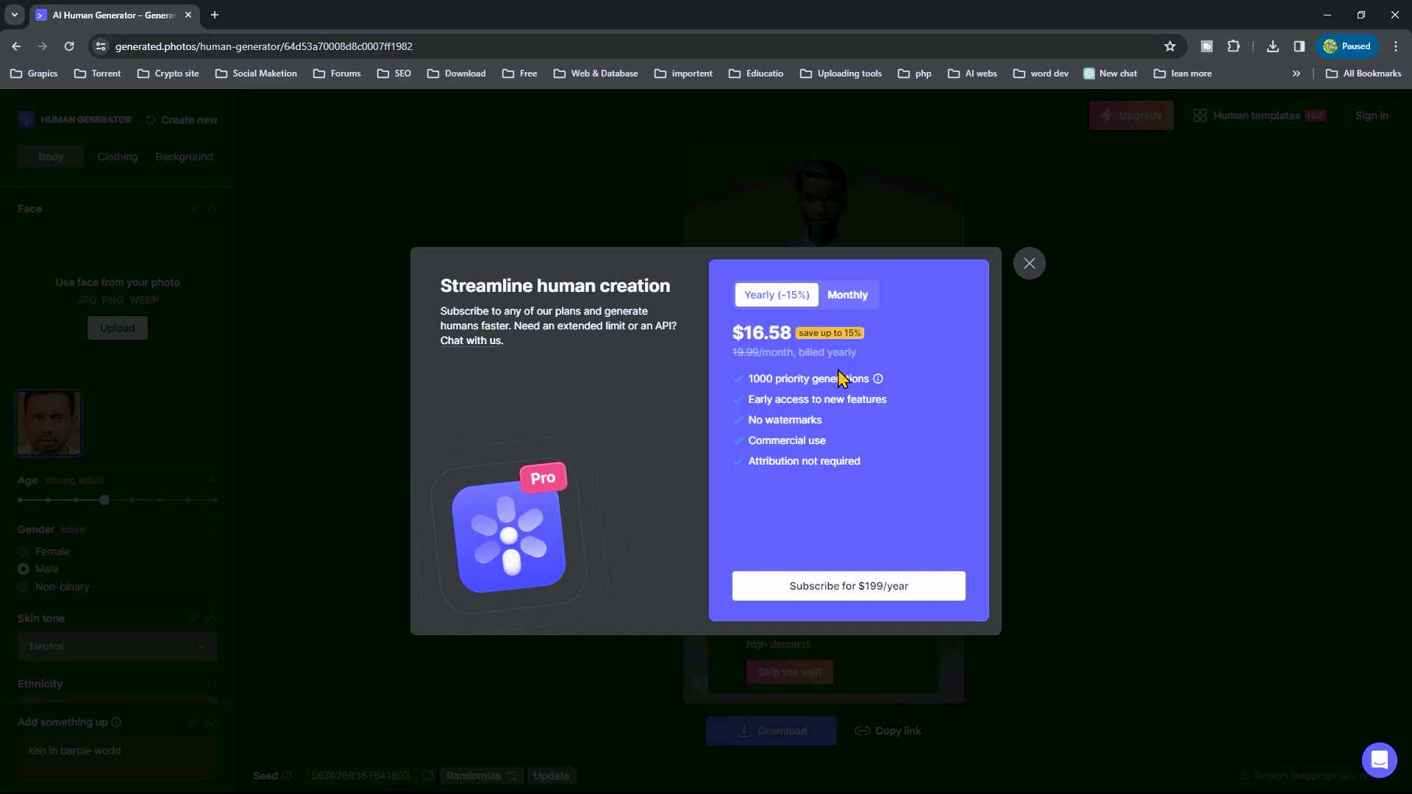
left_click(845, 301)
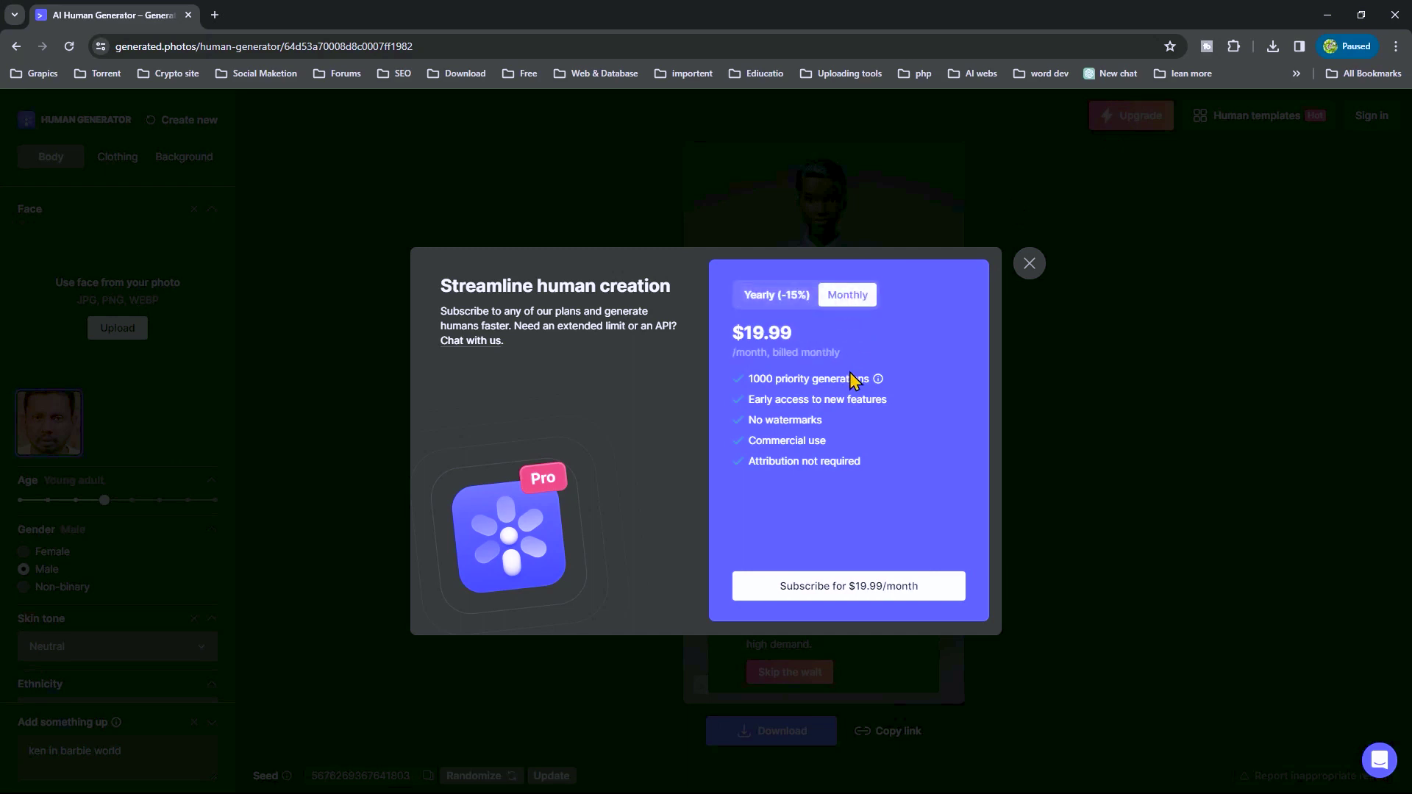
left_click(790, 300)
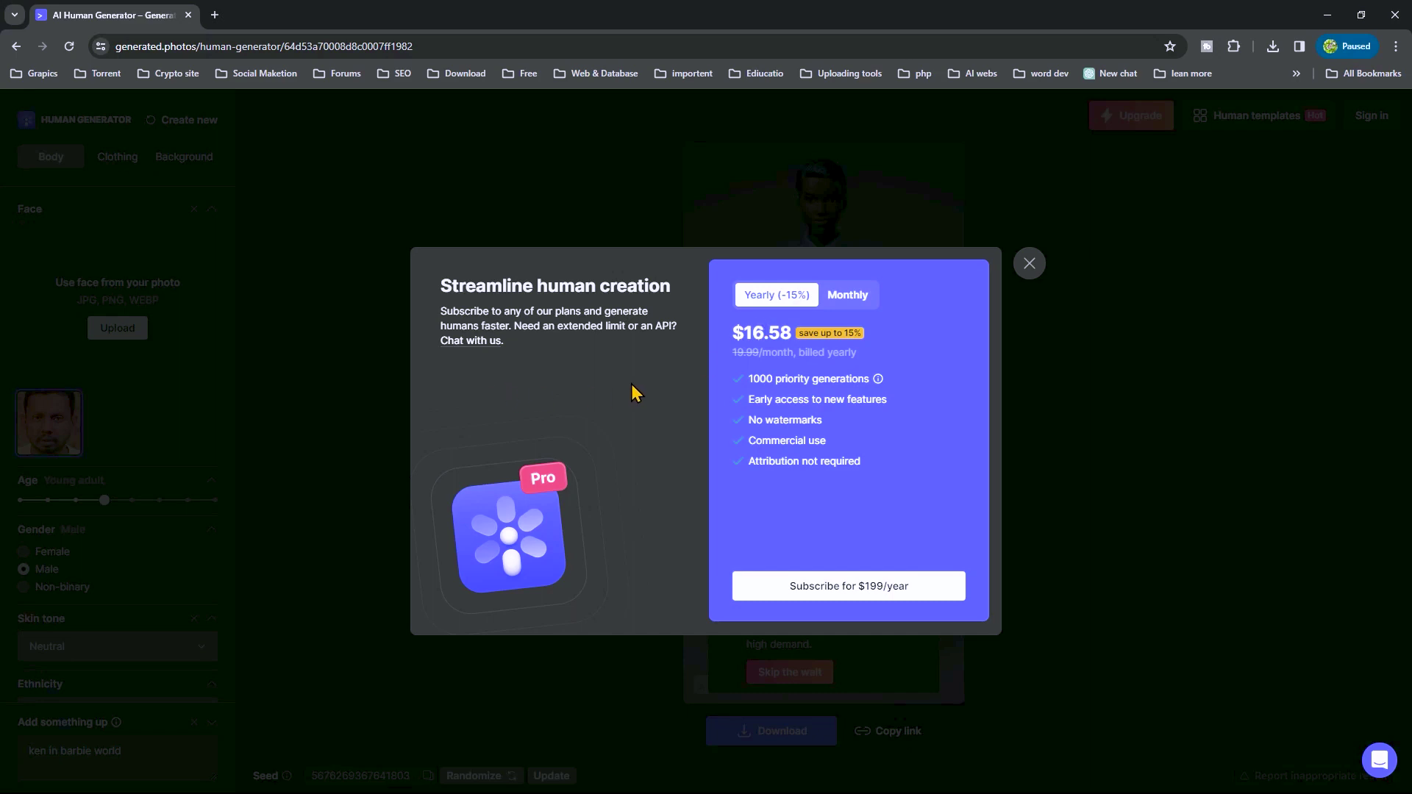
left_click(1028, 263)
Step: Examine the additional prompt text "ken in barbie world" and look through the remaining body settings again
scroll(68, 574, "down", 2)
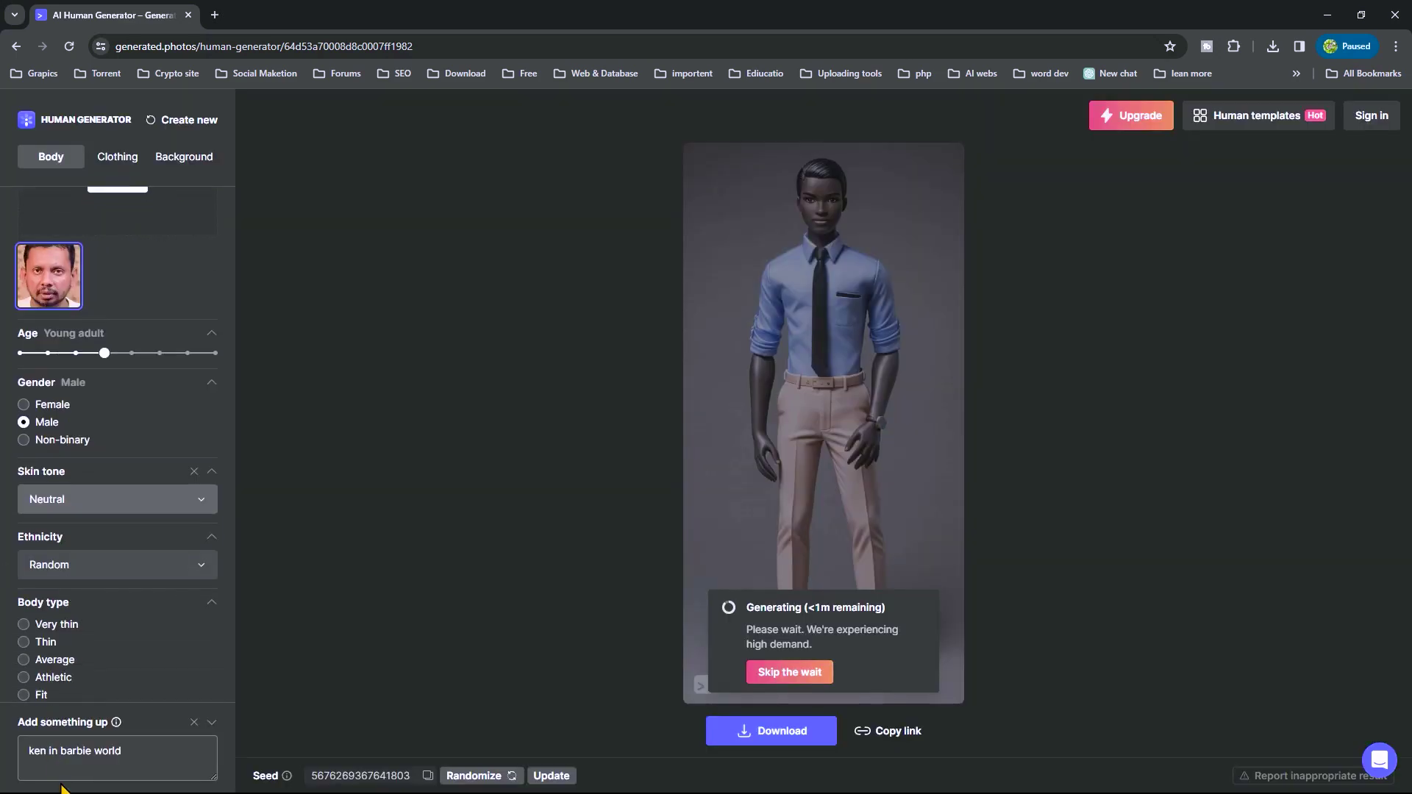
triple_click(139, 751)
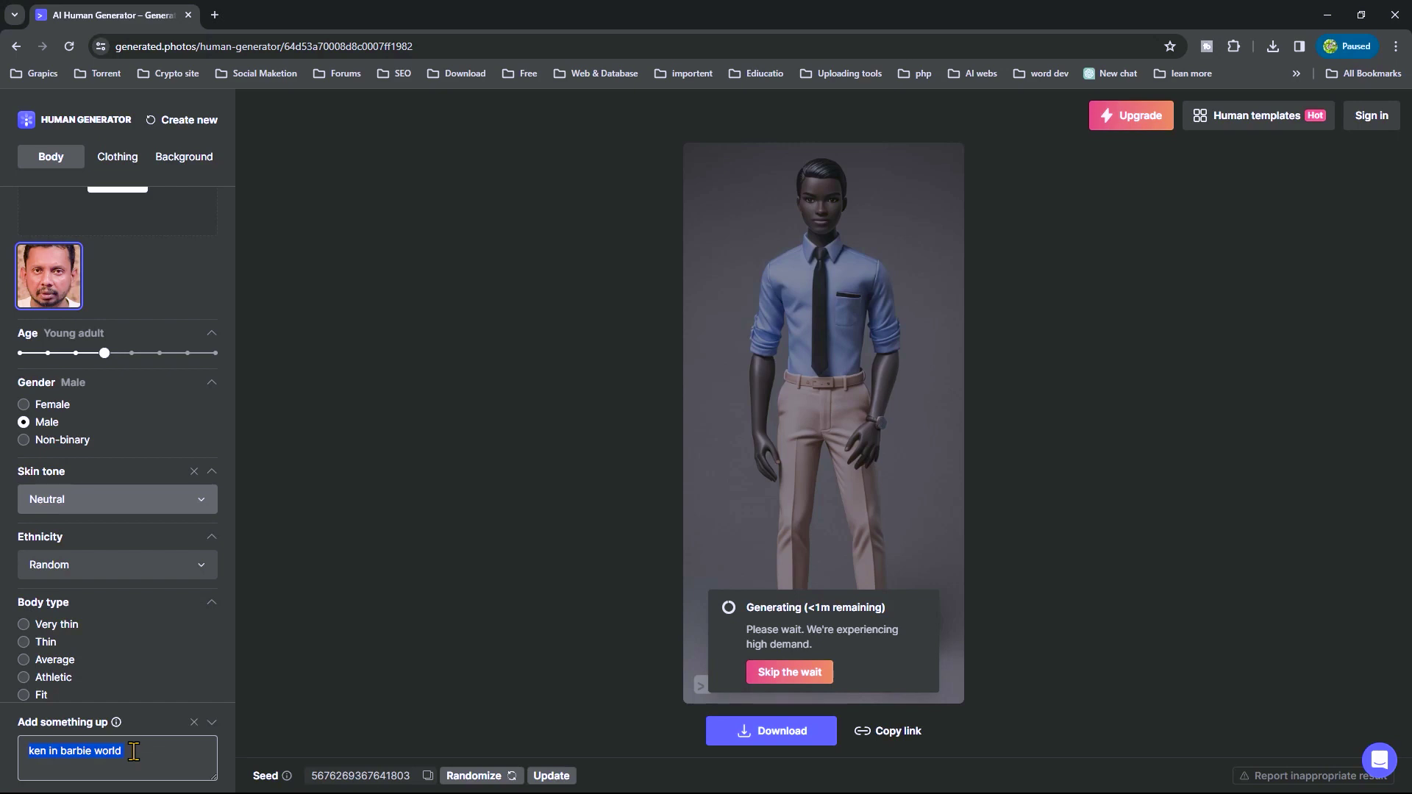
scroll(125, 639, "down", 6)
scroll(125, 650, "down", 3)
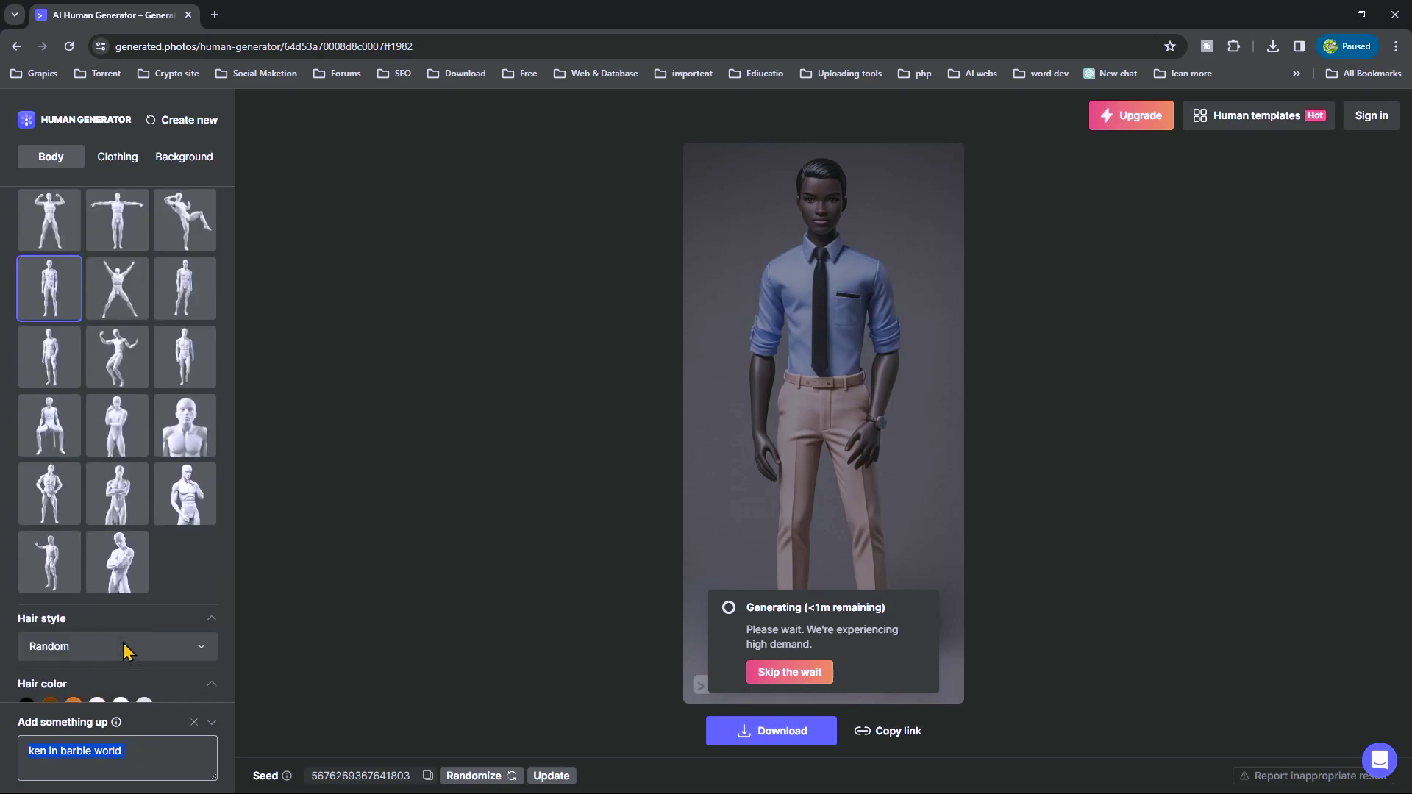
scroll(125, 651, "up", 10)
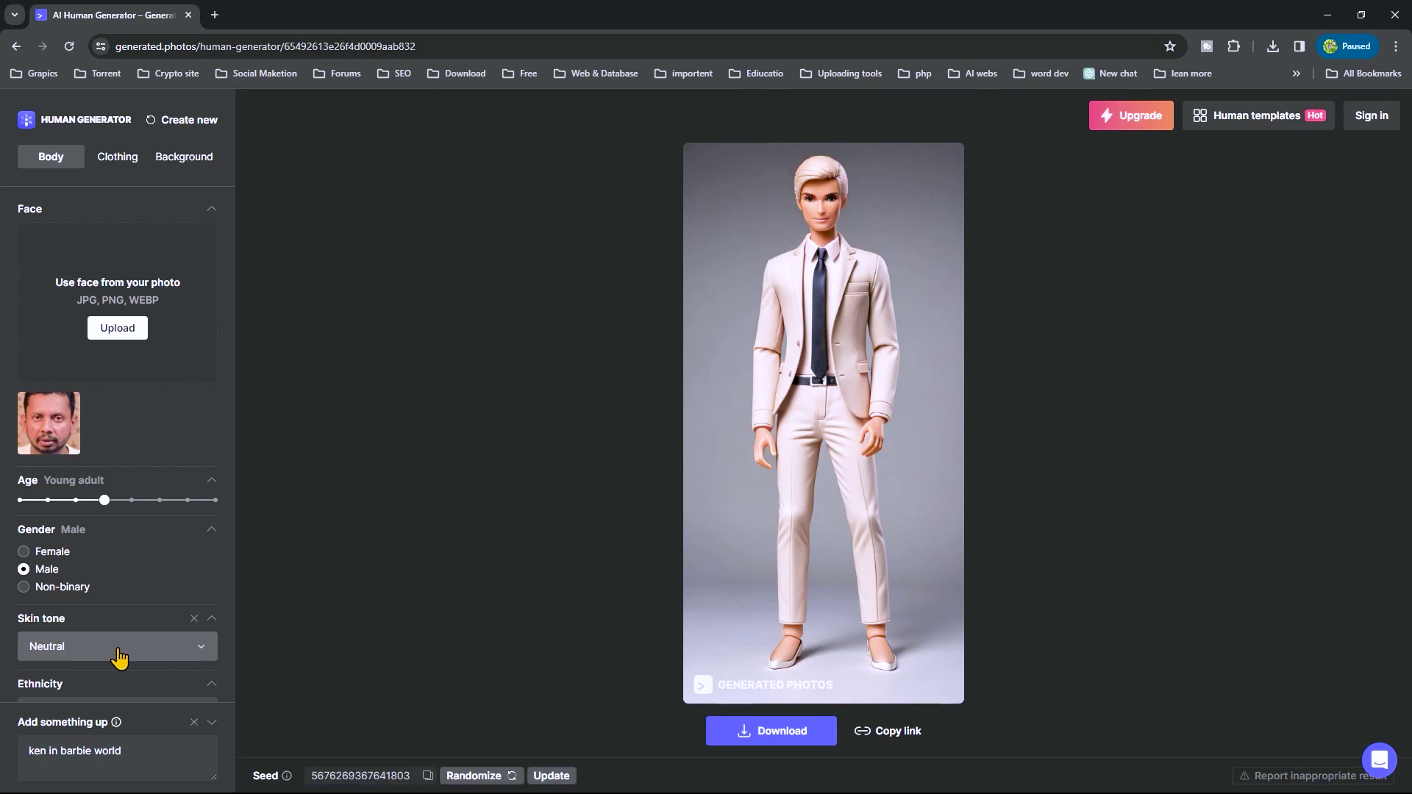
Step: Apply the uploaded face photo to the doll in the light suit and update the human
left_click(46, 434)
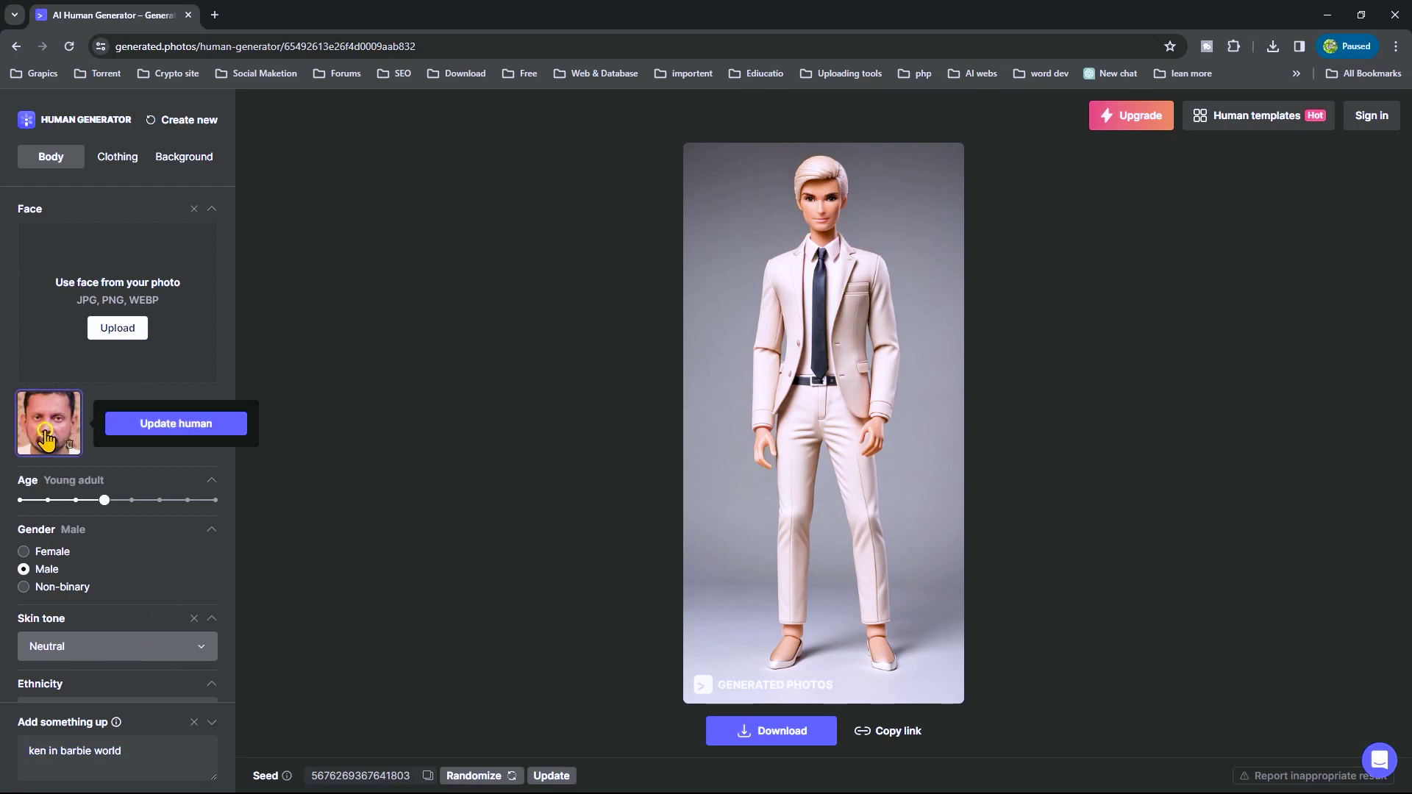
left_click(182, 432)
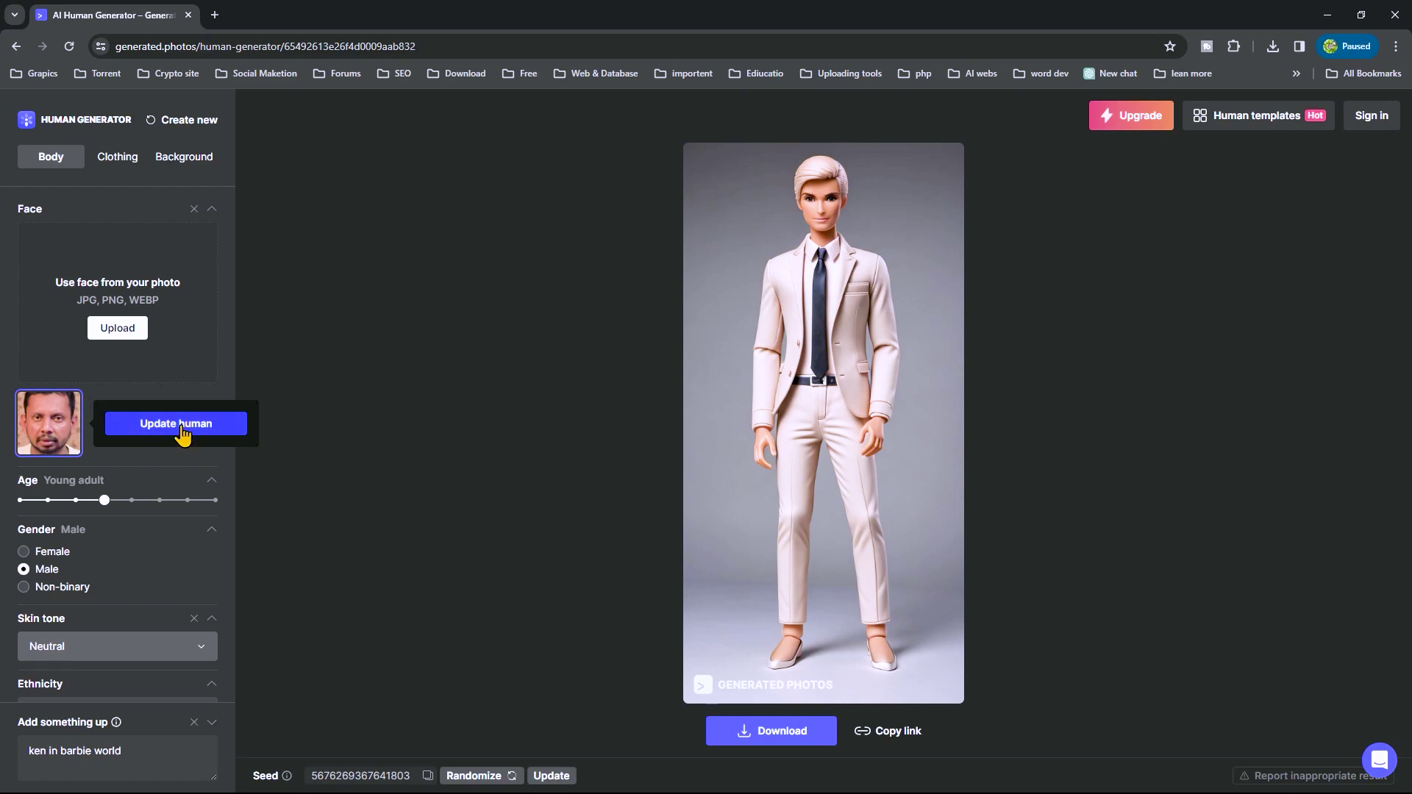
left_click(182, 432)
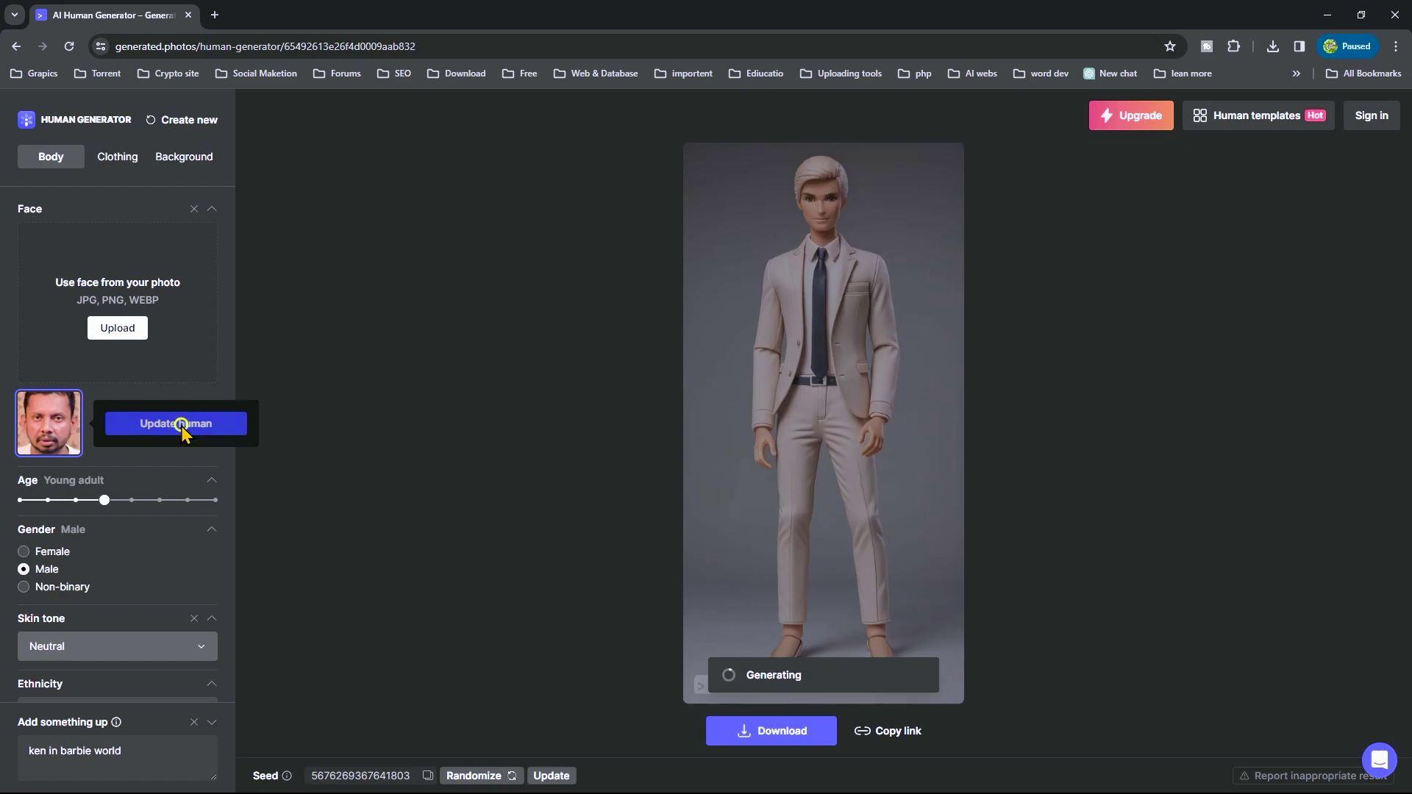